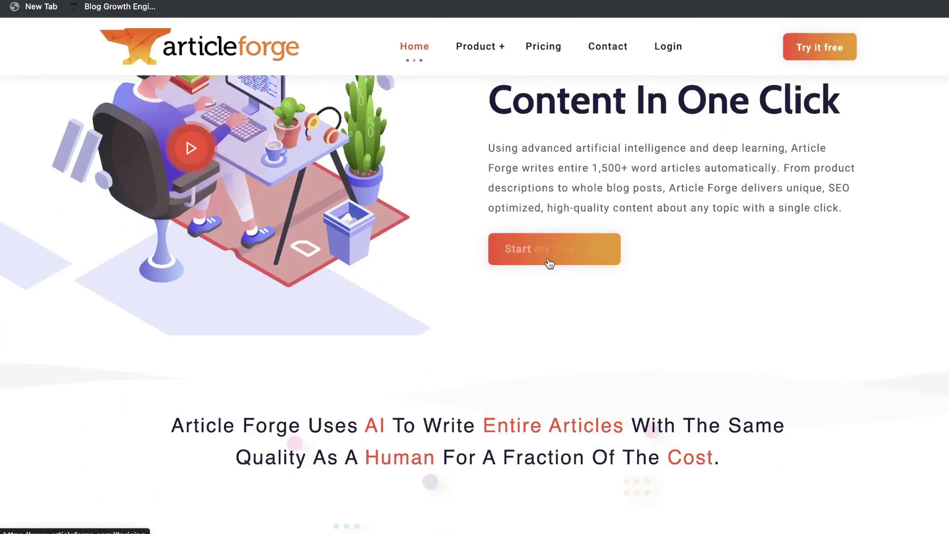
pyautogui.scroll(-4, 549, 261)
pyautogui.scroll(-6, 550, 262)
pyautogui.scroll(-3, 548, 258)
pyautogui.scroll(15, 548, 257)
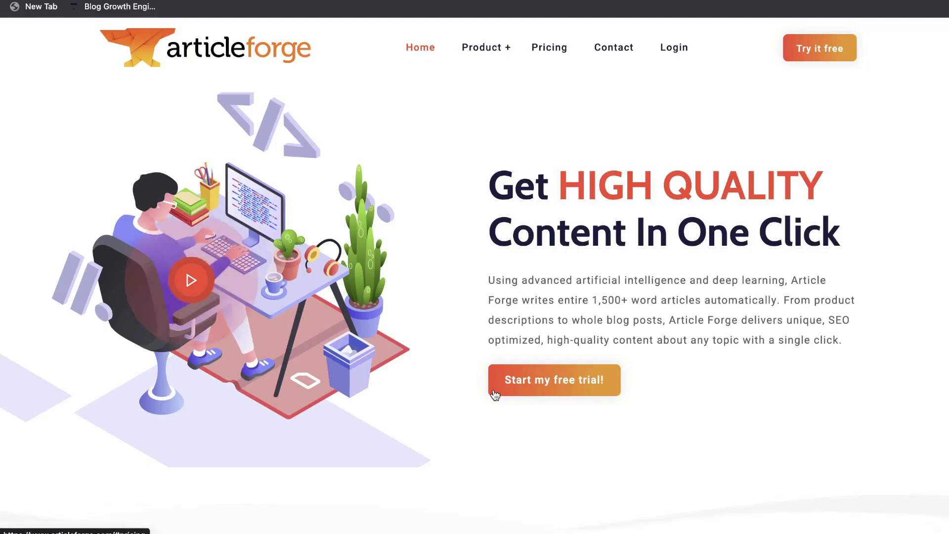
pyautogui.scroll(-5, 494, 394)
pyautogui.scroll(-5, 495, 394)
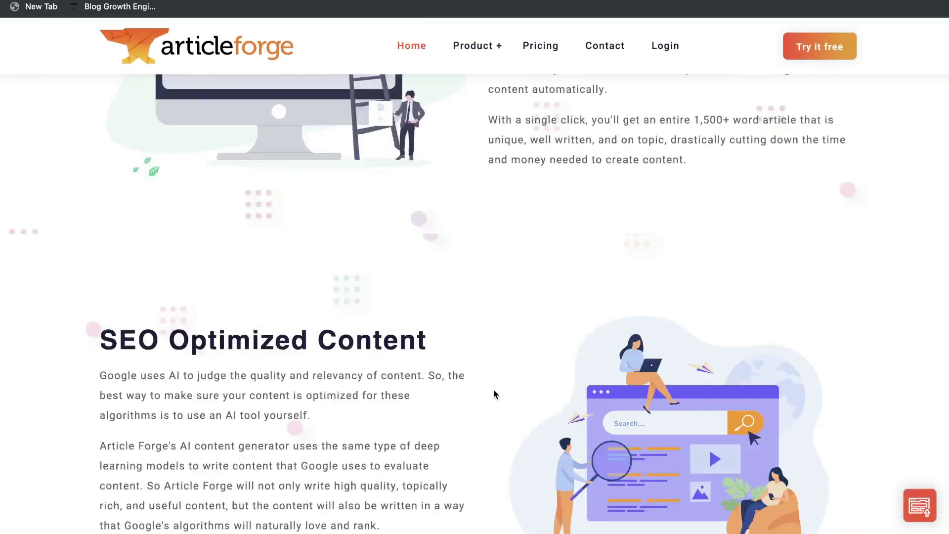
pyautogui.scroll(-3, 493, 394)
pyautogui.scroll(-4, 493, 394)
pyautogui.scroll(-3, 493, 394)
pyautogui.scroll(-1, 493, 389)
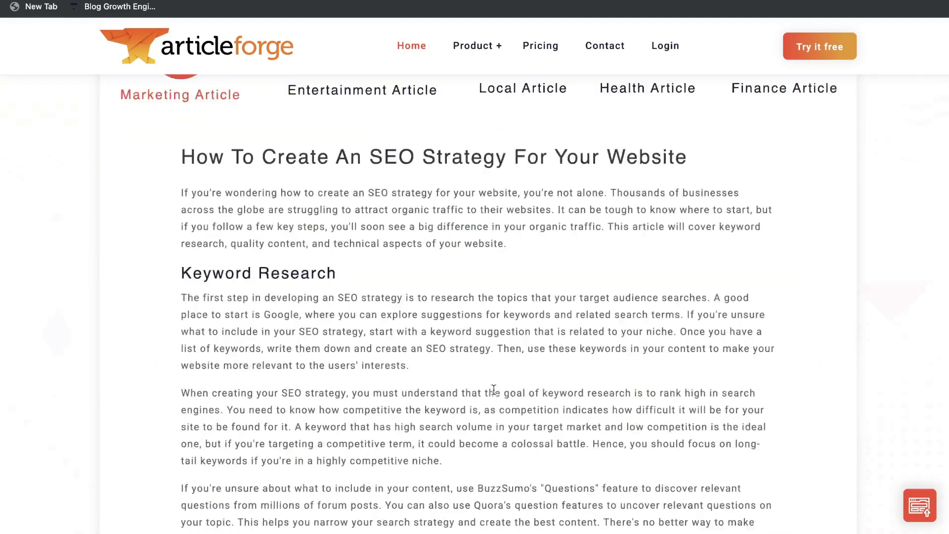
pyautogui.scroll(-5, 493, 390)
pyautogui.scroll(-4, 493, 390)
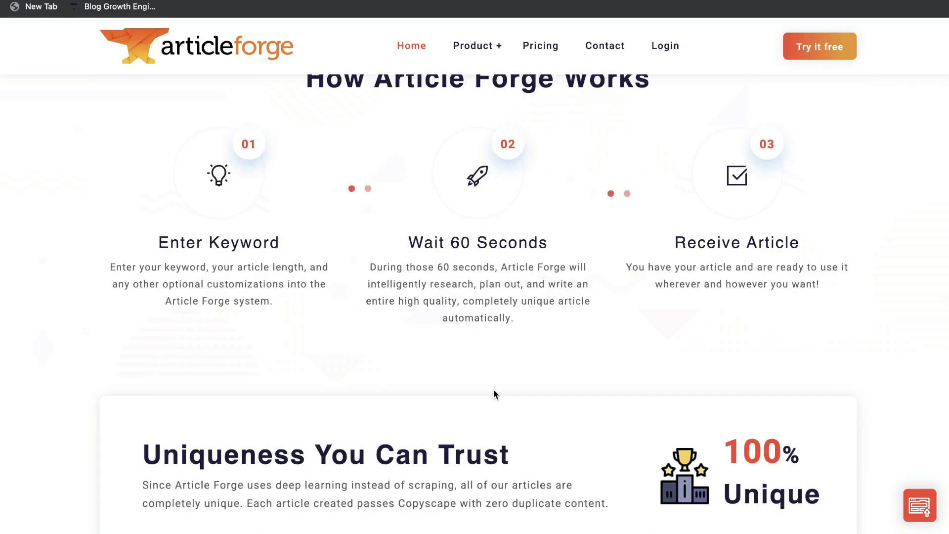
pyautogui.scroll(1, 495, 394)
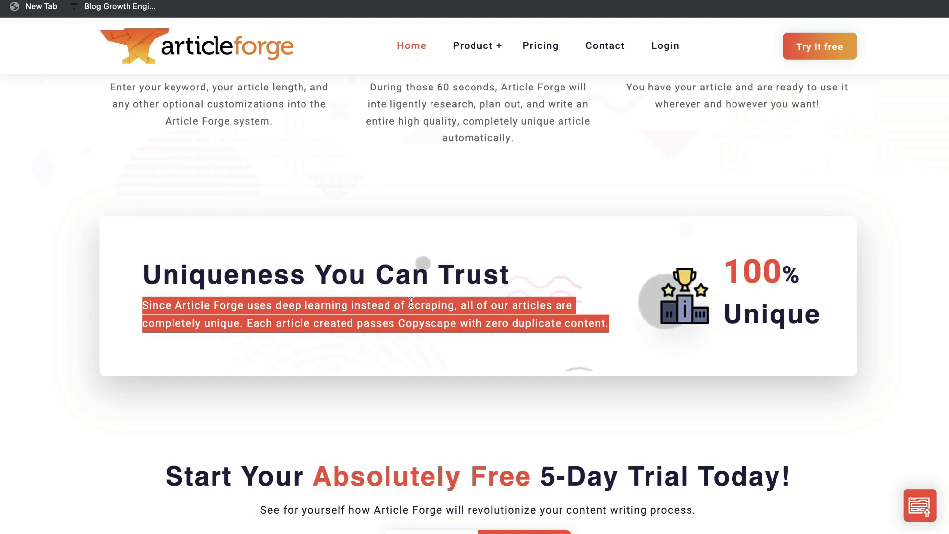
pyautogui.scroll(-1, 411, 302)
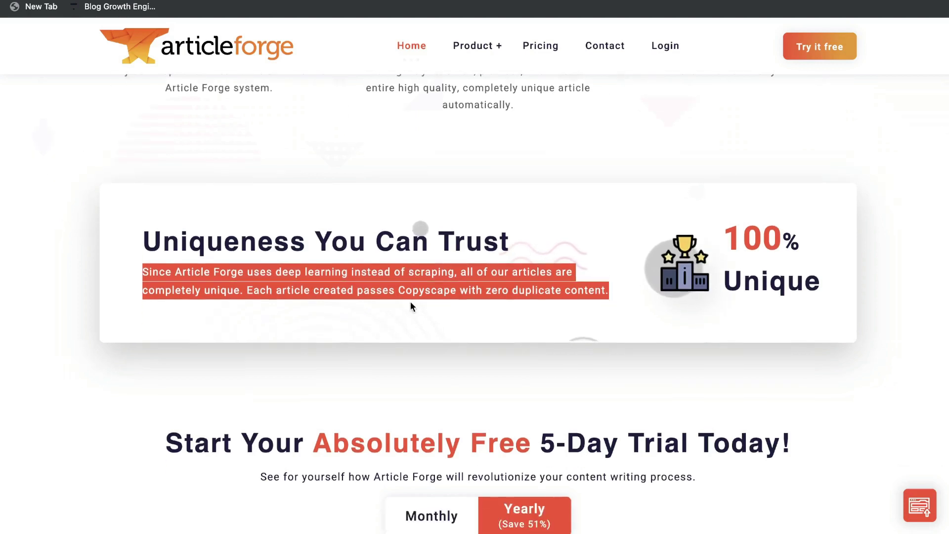
pyautogui.scroll(-5, 410, 303)
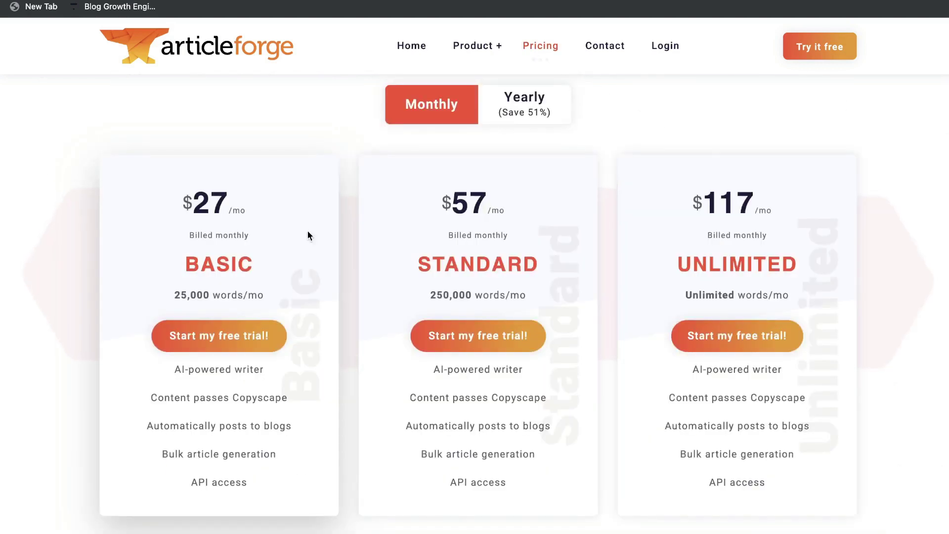
pyautogui.scroll(-1, 302, 234)
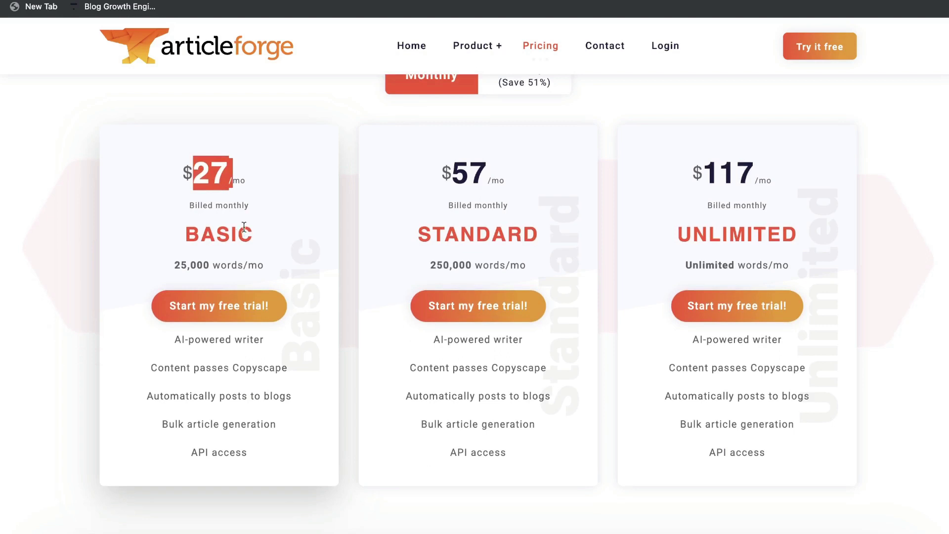
# - Highlight the Basic plan's 25,000-word allowance and its Bulk article generation feature
pyautogui.moveTo(175, 264); pyautogui.dragTo(226, 261)
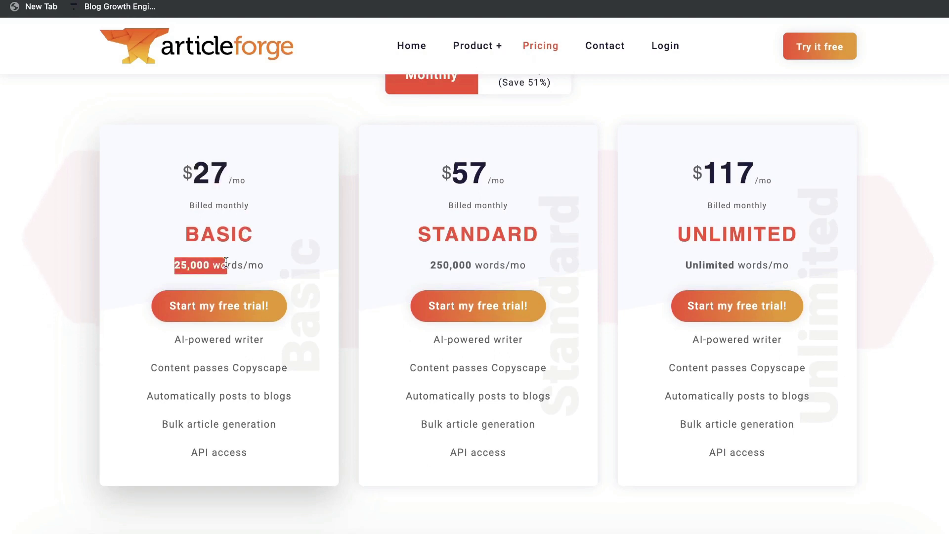
pyautogui.scroll(-1, 245, 273)
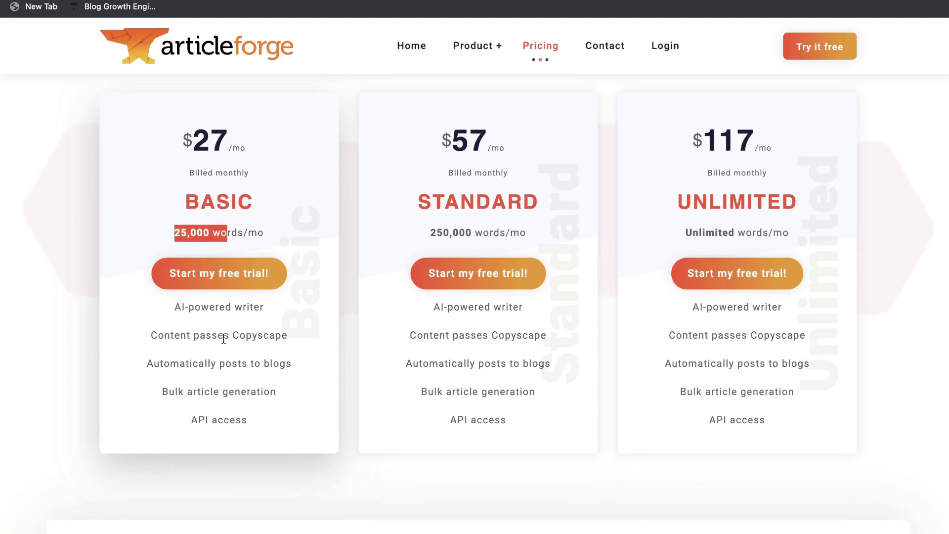
pyautogui.scroll(-1, 201, 341)
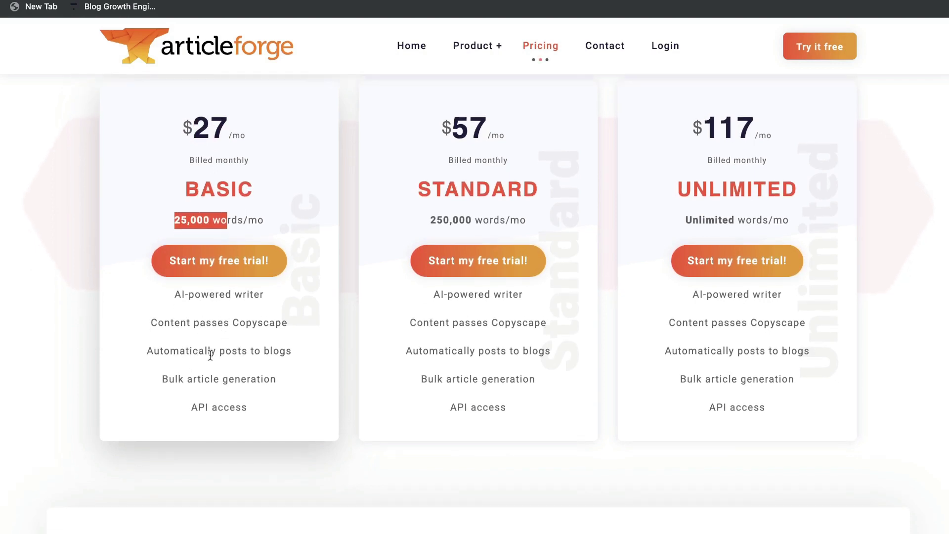
pyautogui.scroll(-1, 212, 358)
pyautogui.click(163, 372)
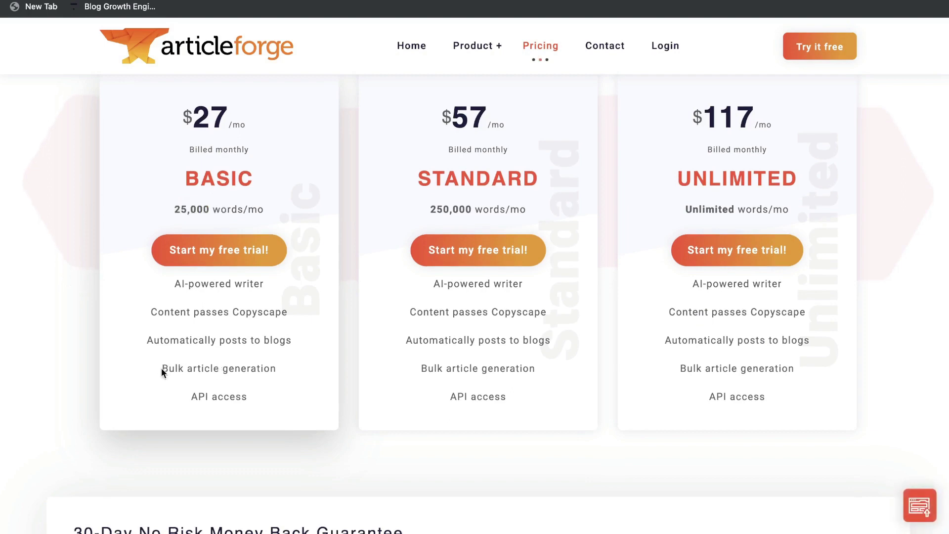
pyautogui.moveTo(162, 372); pyautogui.dragTo(293, 374)
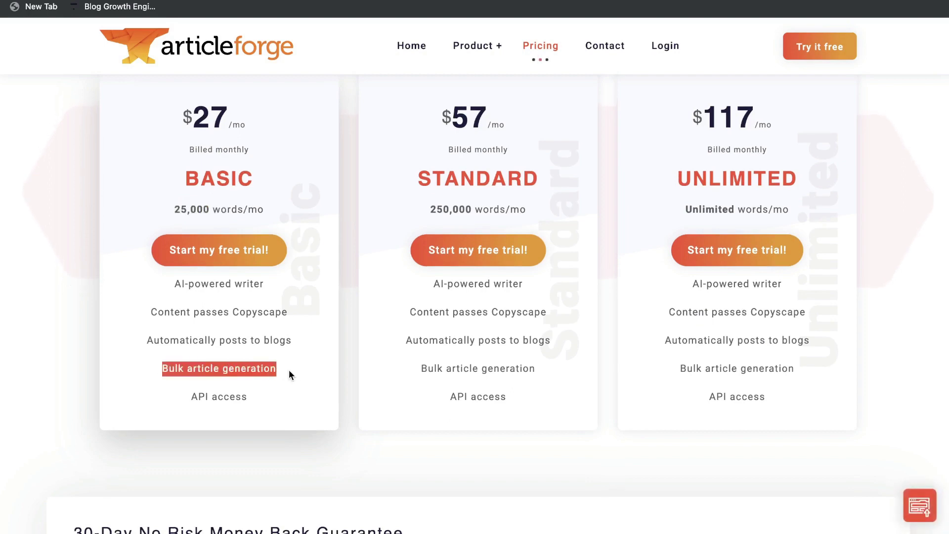
pyautogui.scroll(3, 442, 244)
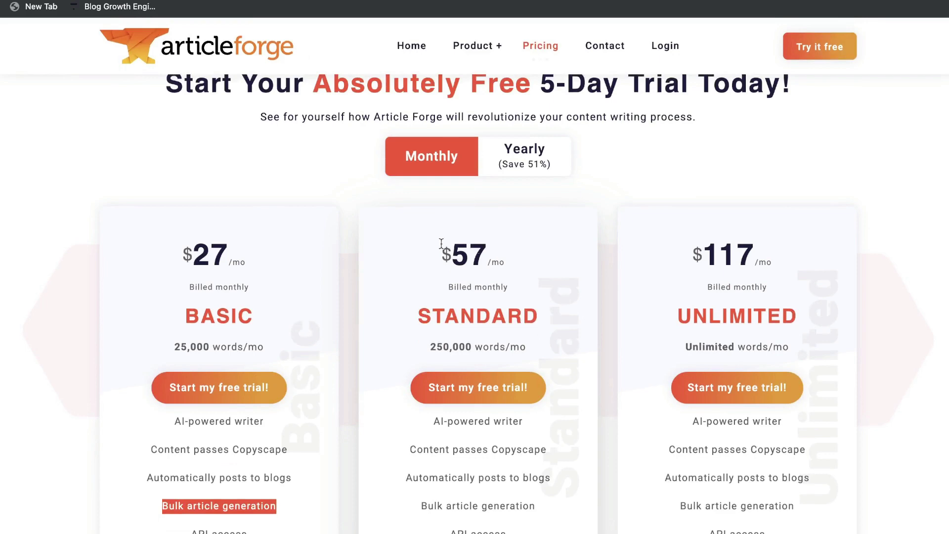
pyautogui.scroll(-1, 517, 314)
pyautogui.moveTo(431, 322); pyautogui.dragTo(475, 323)
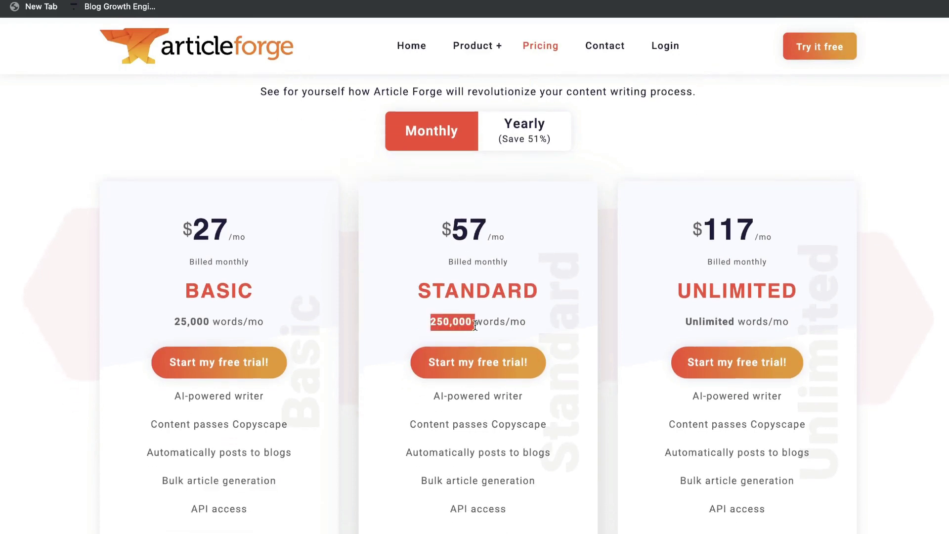
pyautogui.scroll(-1, 544, 325)
# - Highlight the Unlimited plan's $117 monthly price and details, then clear the highlight
pyautogui.tripleClick(794, 216)
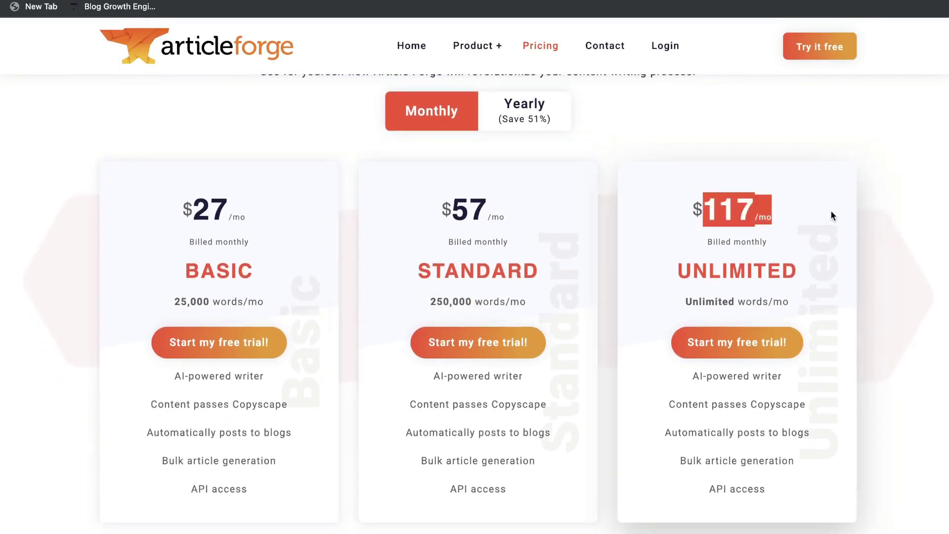
pyautogui.moveTo(692, 301); pyautogui.dragTo(835, 298)
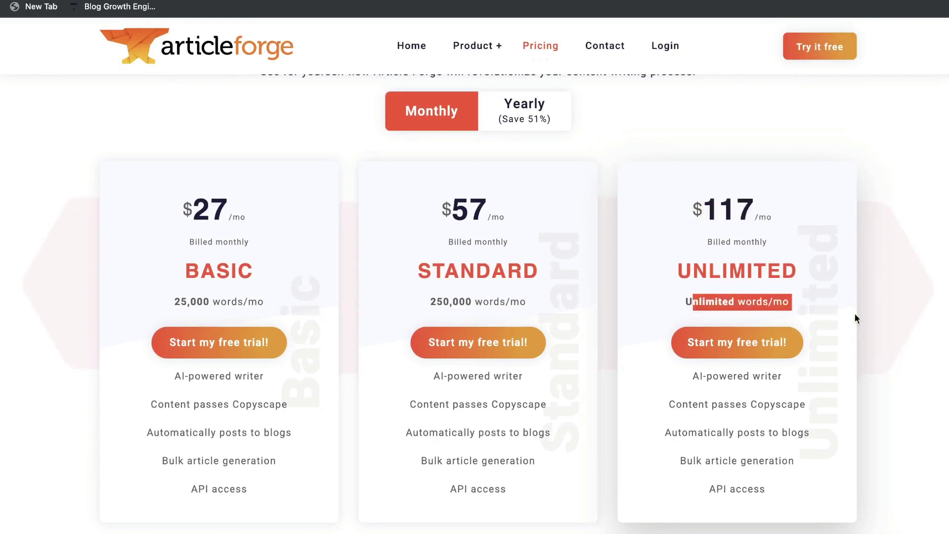
pyautogui.click(719, 277)
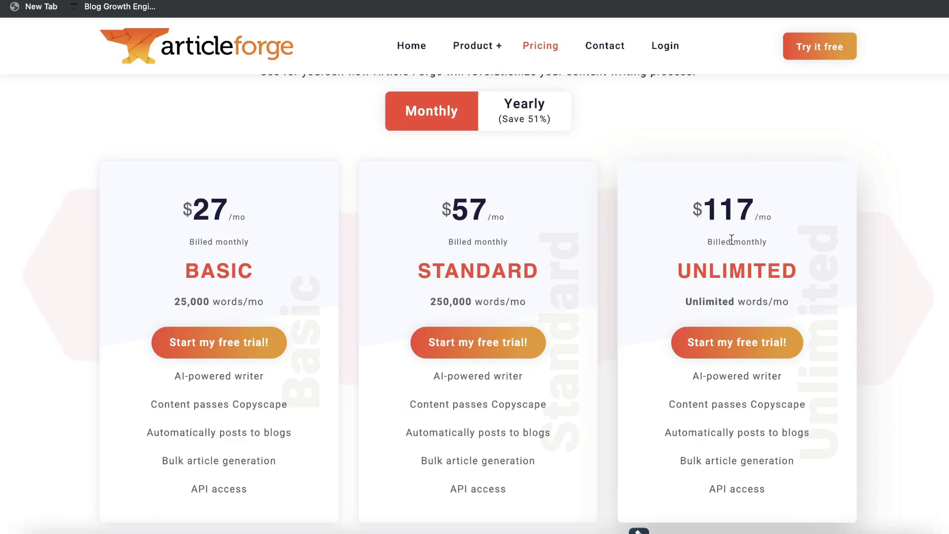
pyautogui.scroll(-1, 602, 174)
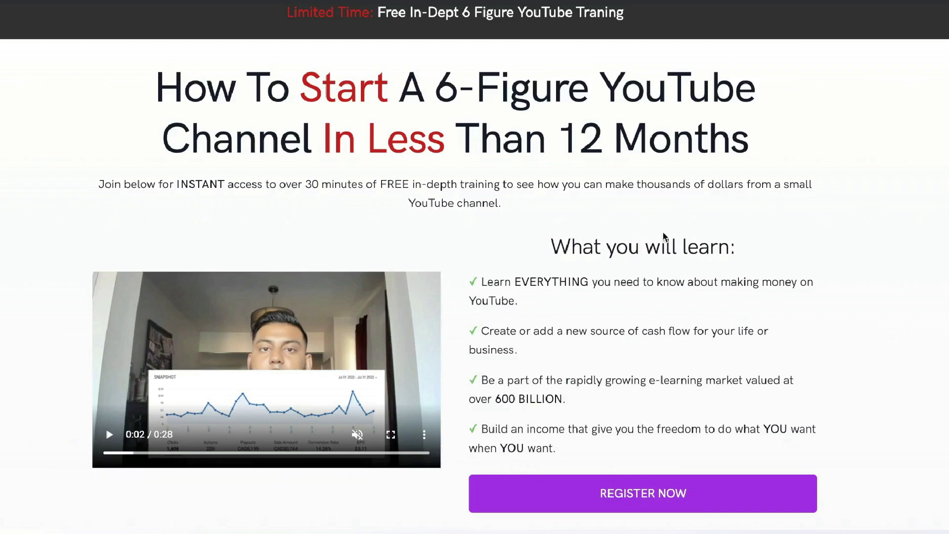
pyautogui.scroll(-1, 663, 236)
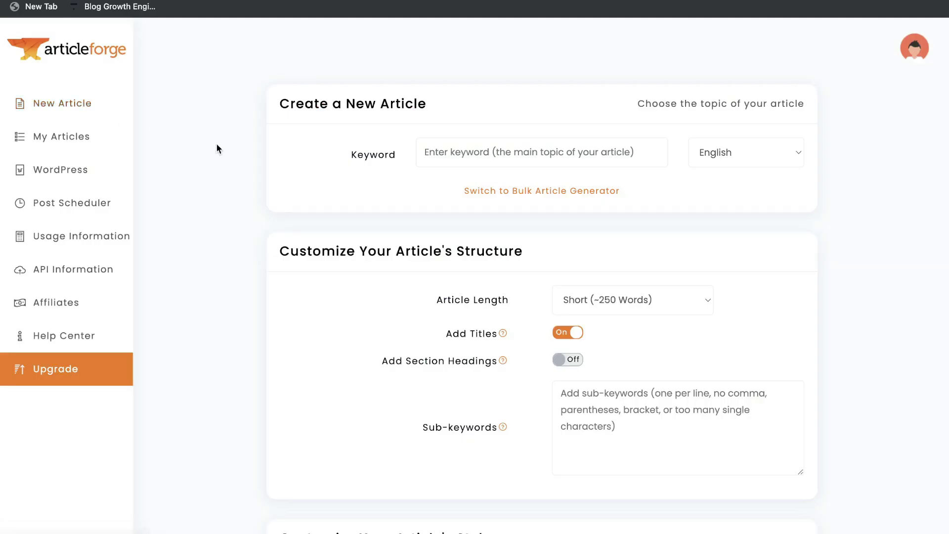
pyautogui.scroll(-1, 318, 178)
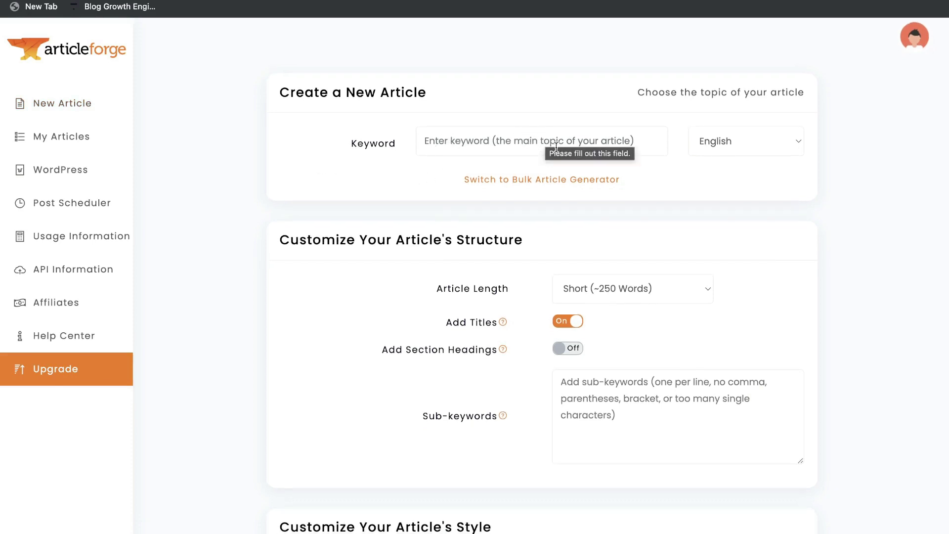
# - Check the article language list and leave it on English
pyautogui.click(689, 146)
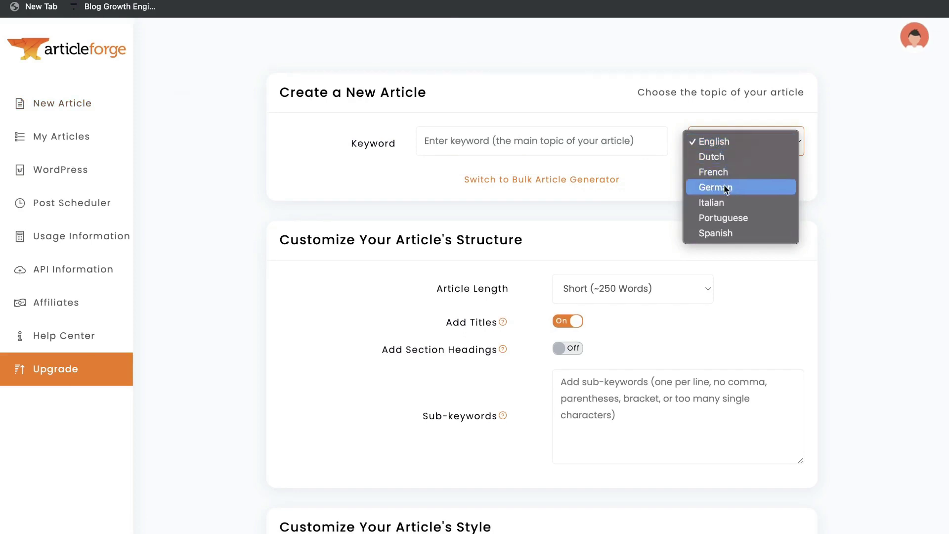
pyautogui.click(826, 240)
pyautogui.scroll(-1, 278, 196)
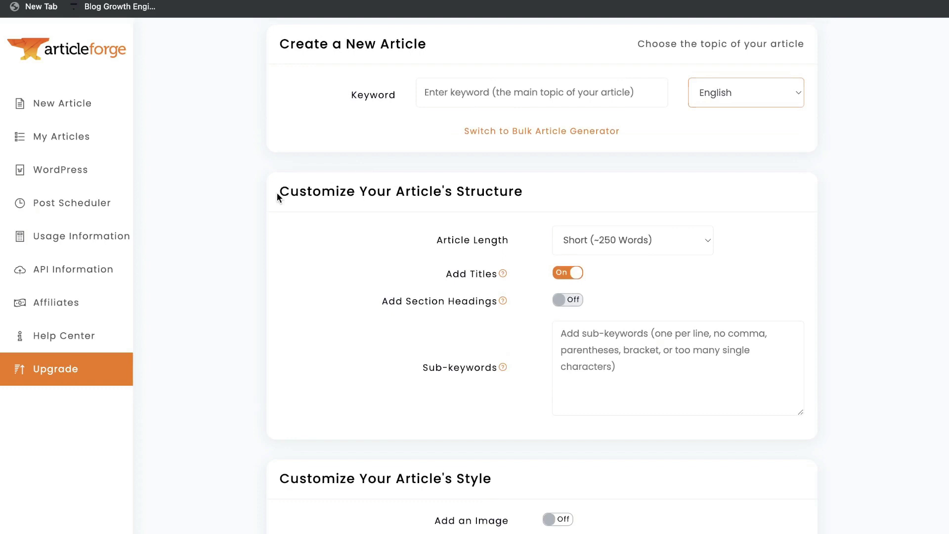
pyautogui.moveTo(277, 197); pyautogui.dragTo(524, 191)
pyautogui.scroll(-1, 486, 253)
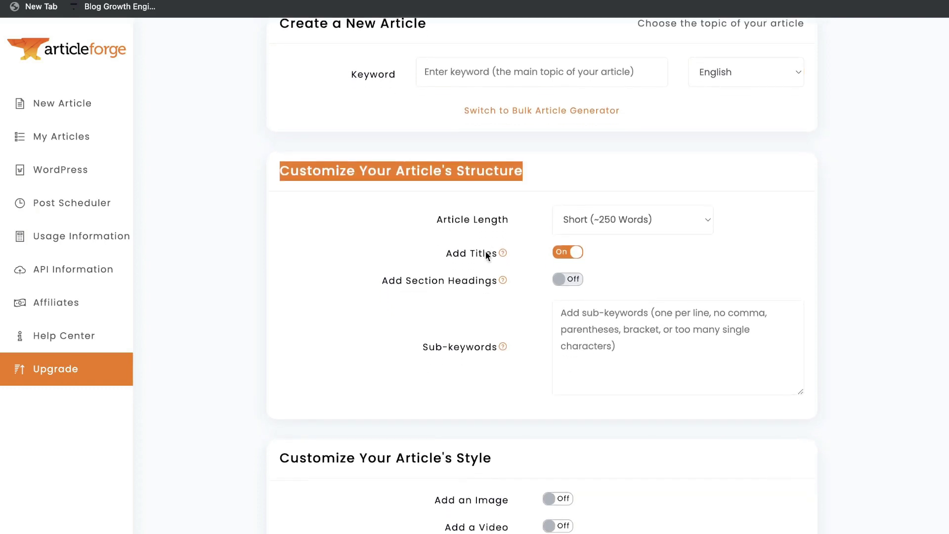
pyautogui.scroll(-1, 528, 247)
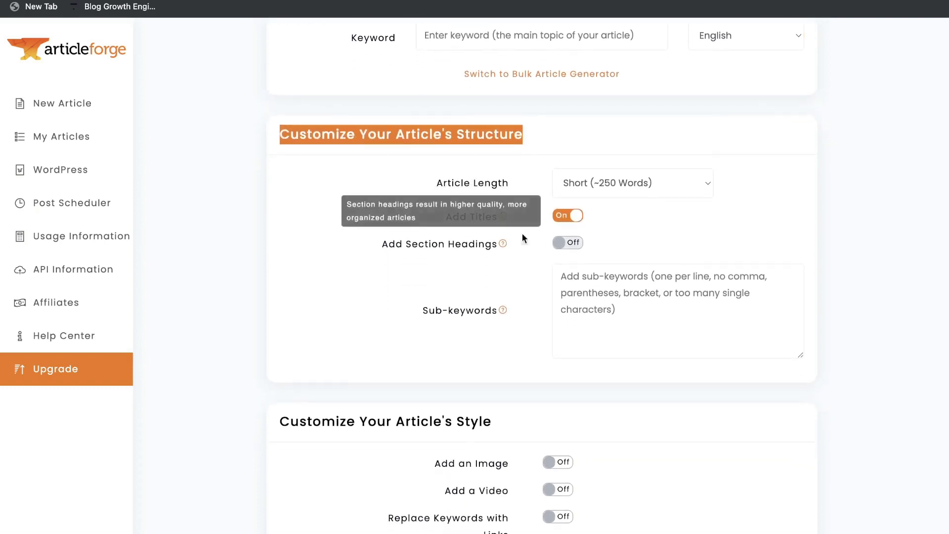
pyautogui.scroll(-2, 479, 259)
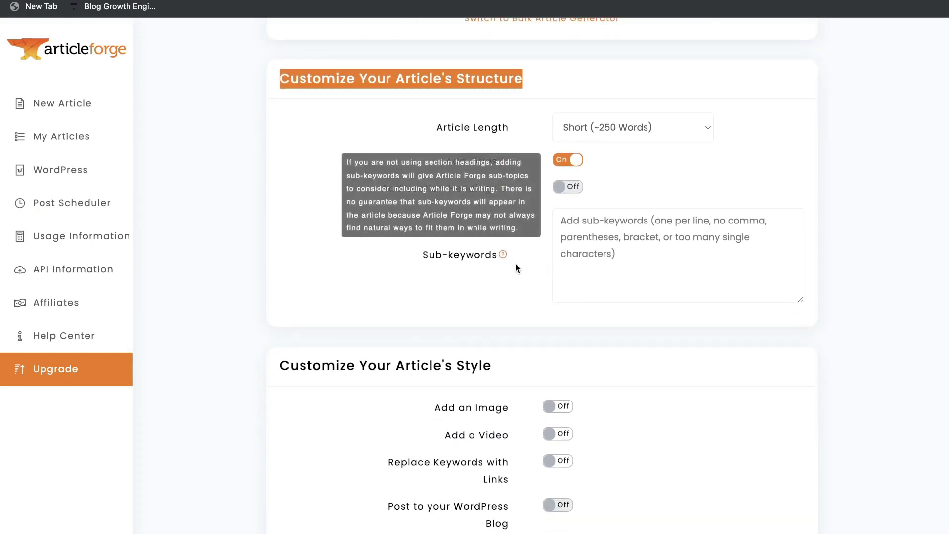
pyautogui.scroll(1, 614, 257)
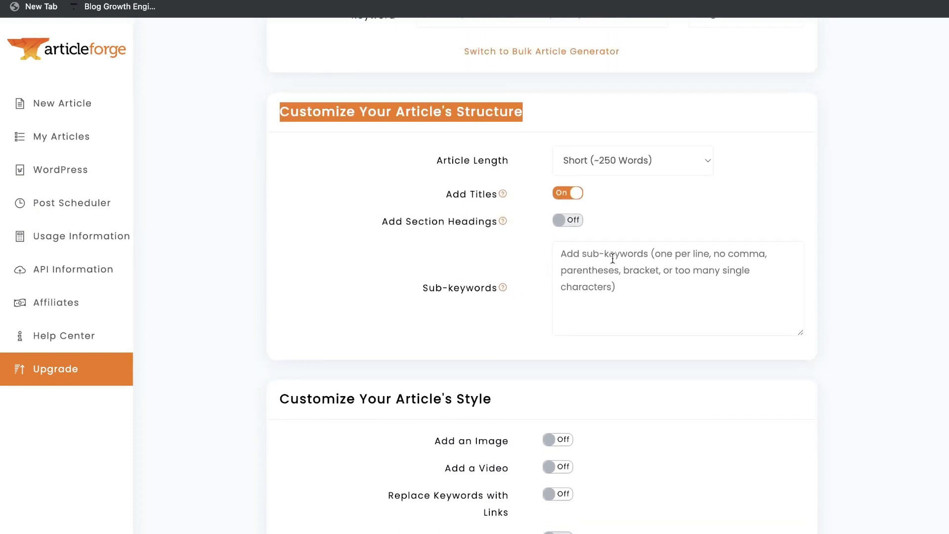
pyautogui.scroll(2, 607, 238)
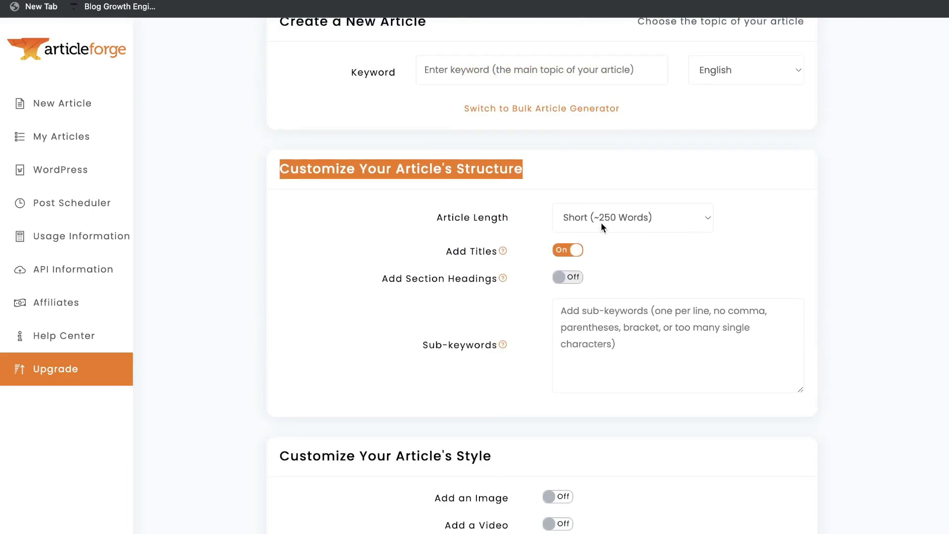
pyautogui.scroll(-2, 601, 222)
pyautogui.scroll(-5, 564, 223)
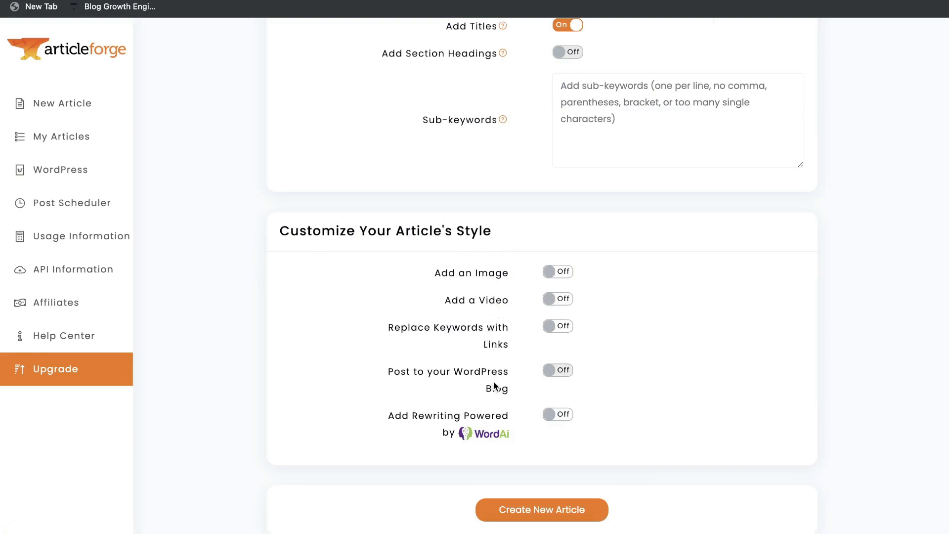
pyautogui.scroll(-1, 446, 404)
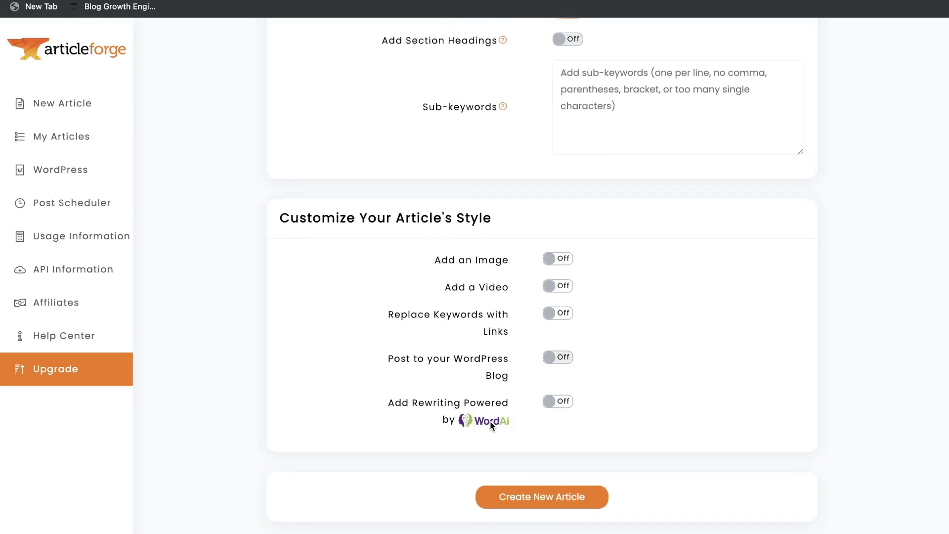
pyautogui.scroll(5, 435, 177)
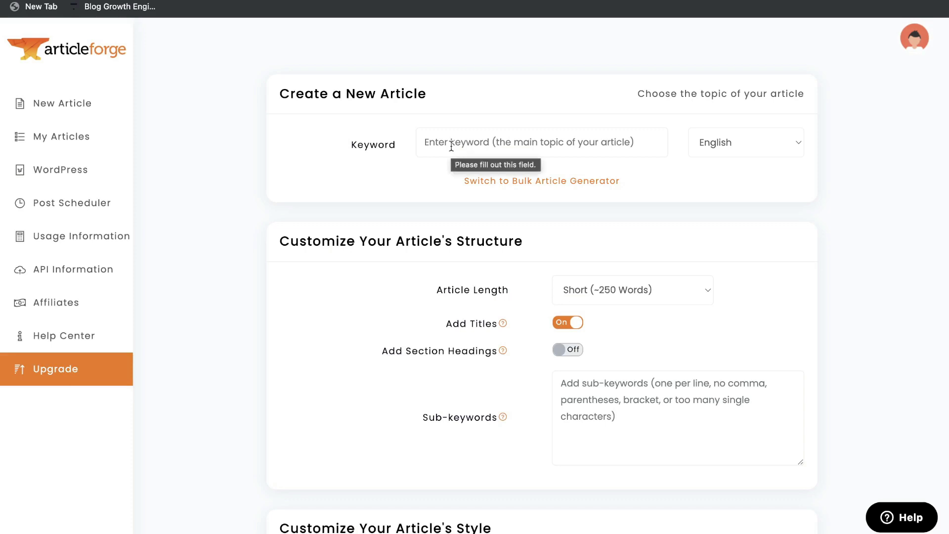
# - Keep English as the language and set article length to Very Long (~1,500 words)
pyautogui.click(451, 147)
pyautogui.write('best credit cards for travellers')
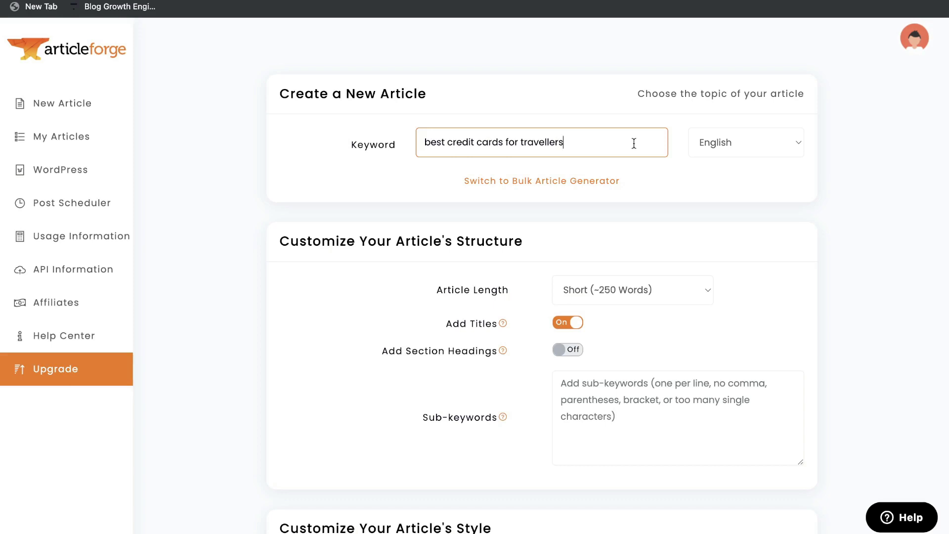
pyautogui.click(735, 143)
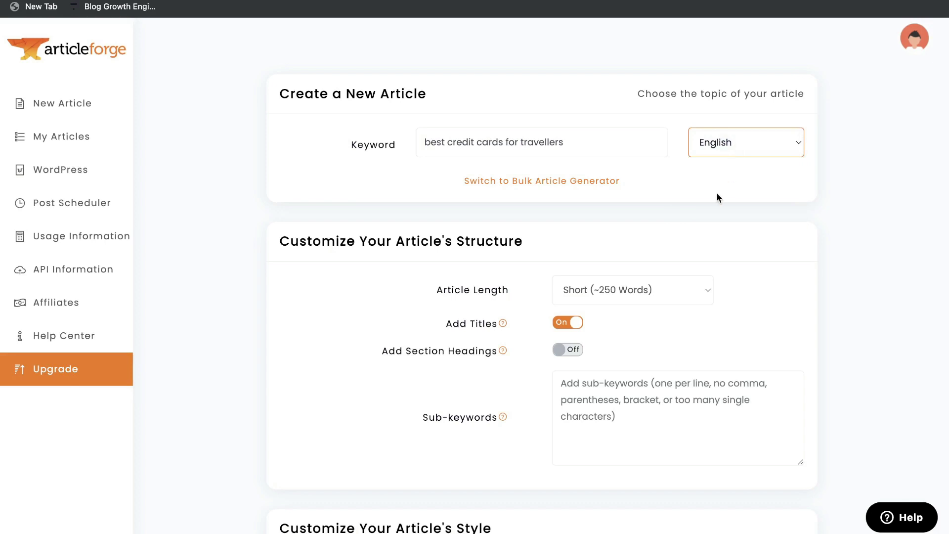
pyautogui.scroll(-1, 716, 198)
pyautogui.click(631, 238)
pyautogui.click(632, 223)
pyautogui.click(631, 251)
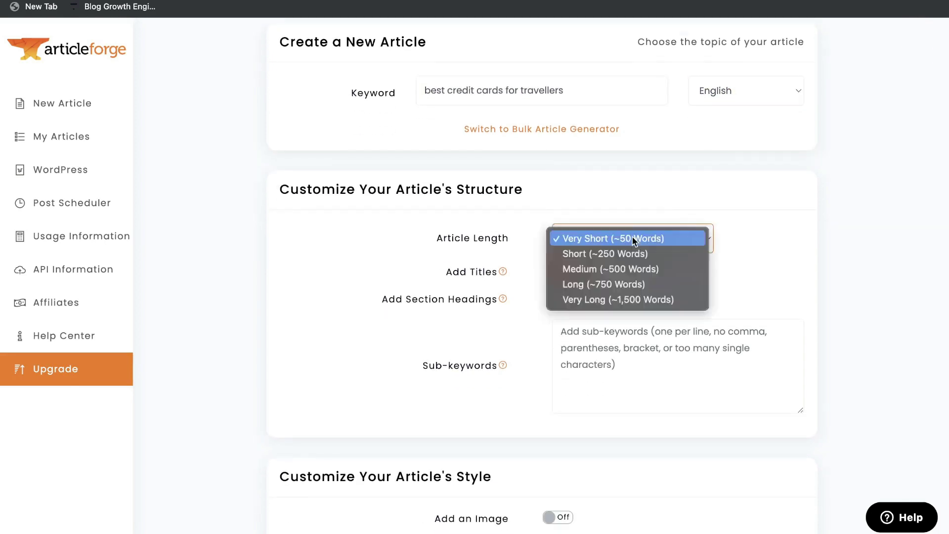
pyautogui.click(622, 300)
pyautogui.scroll(-1, 653, 276)
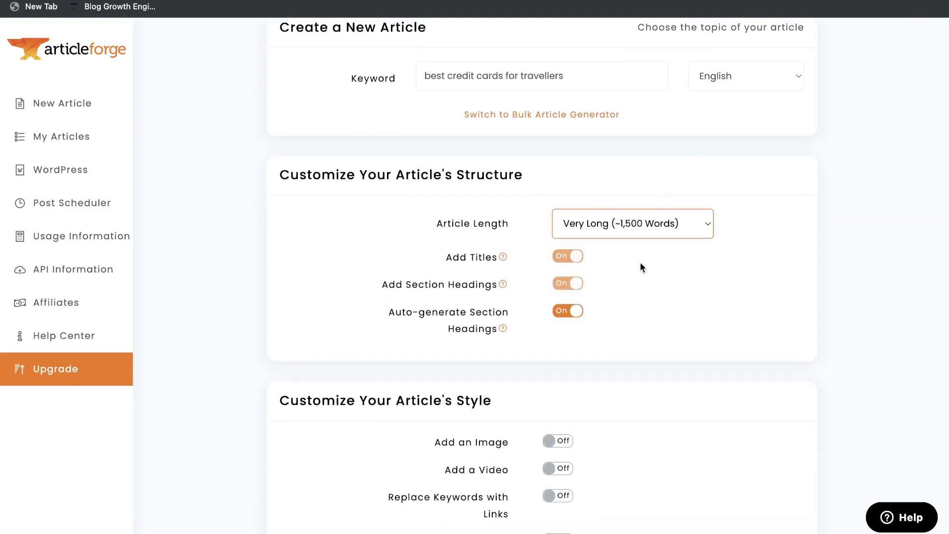
pyautogui.scroll(1, 642, 267)
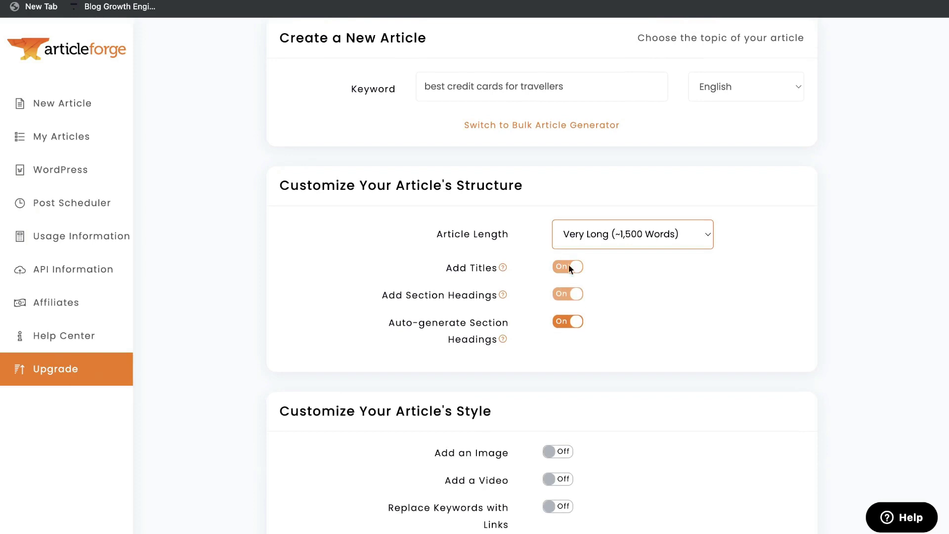
pyautogui.scroll(1, 482, 312)
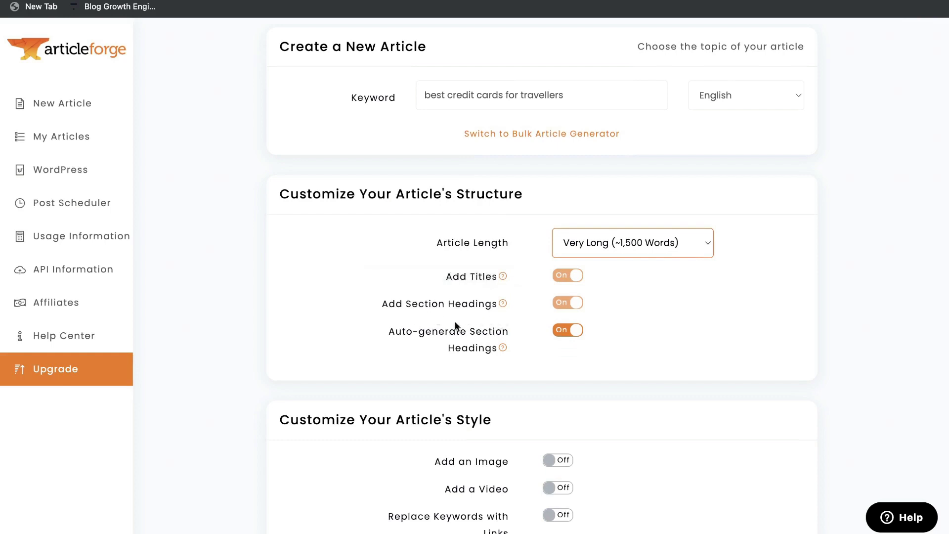
pyautogui.moveTo(503, 339)
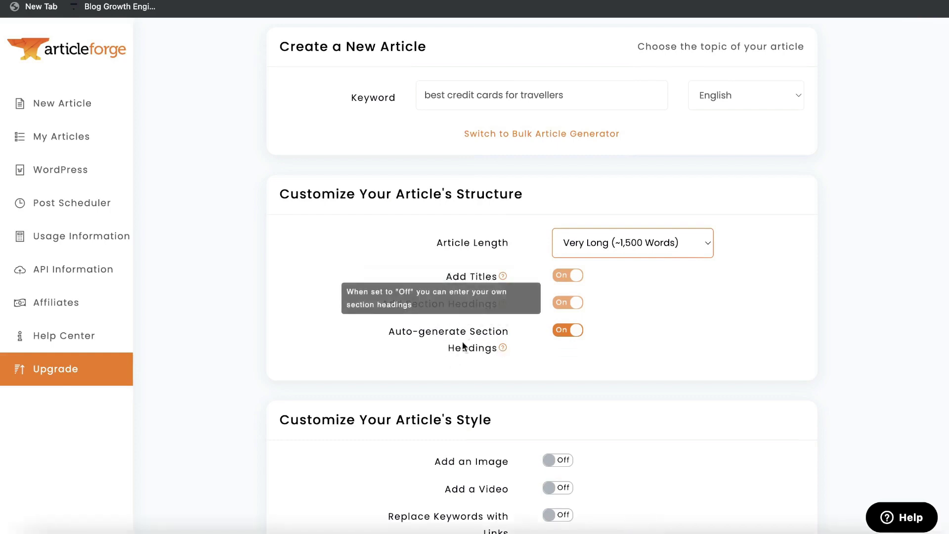
pyautogui.scroll(-3, 545, 311)
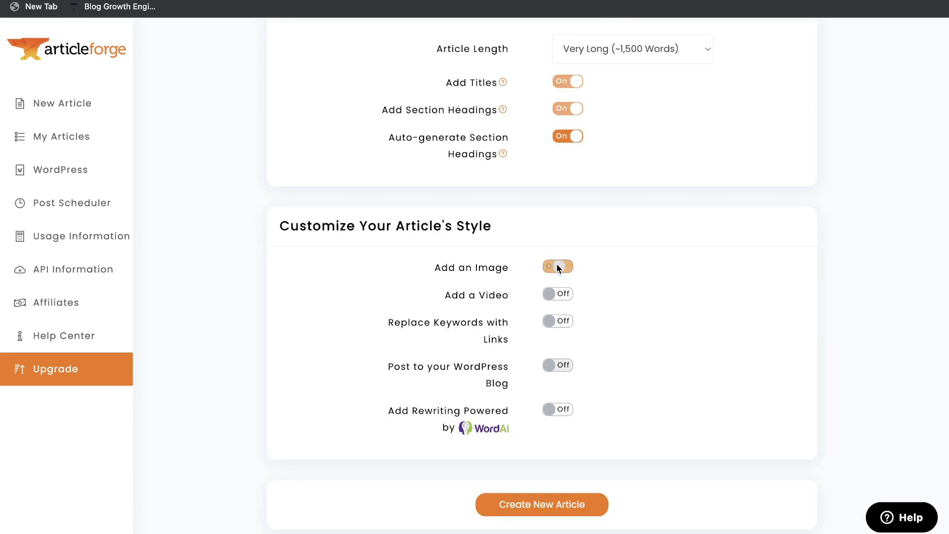
pyautogui.scroll(-1, 549, 297)
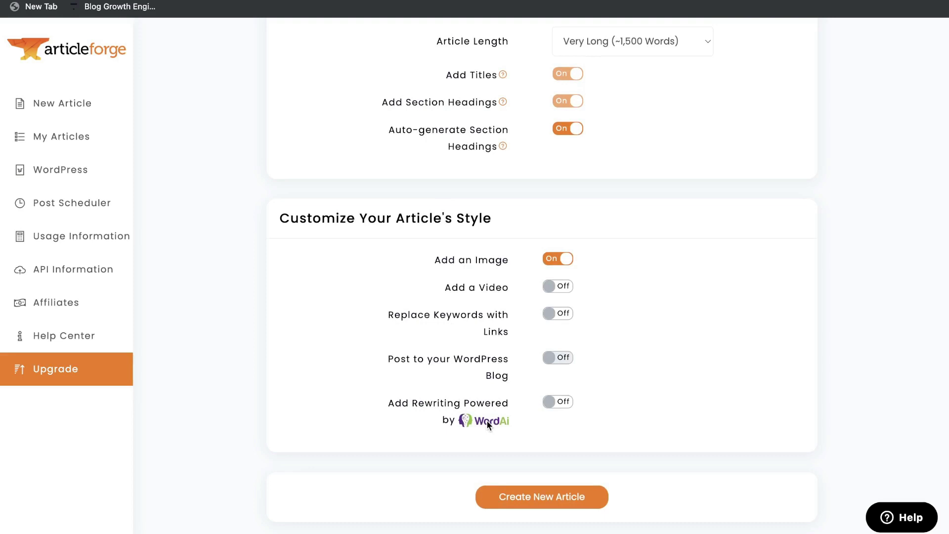
# - Preview the WordAi rewriting panel, then switch WordAi rewriting back off
pyautogui.click(552, 402)
pyautogui.scroll(-1, 552, 404)
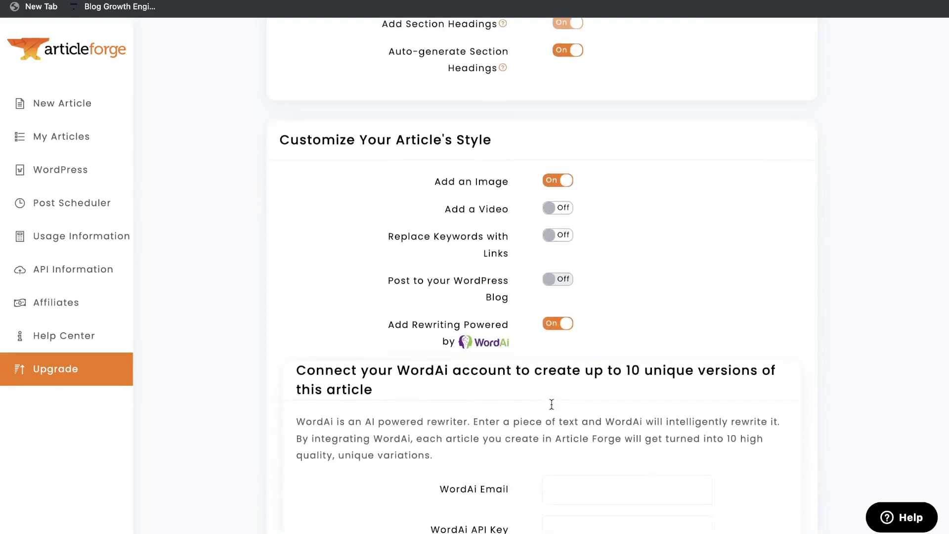
pyautogui.doubleClick(398, 373)
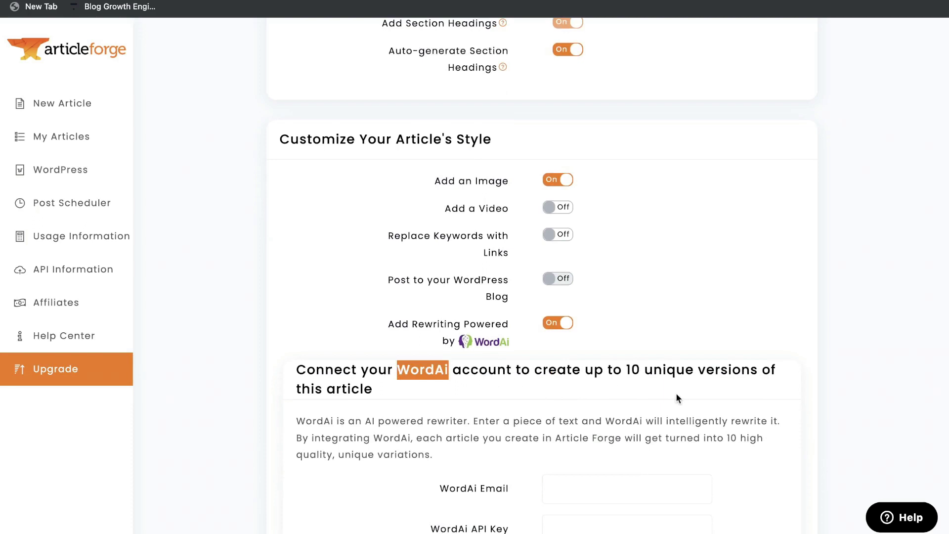
pyautogui.scroll(-1, 677, 381)
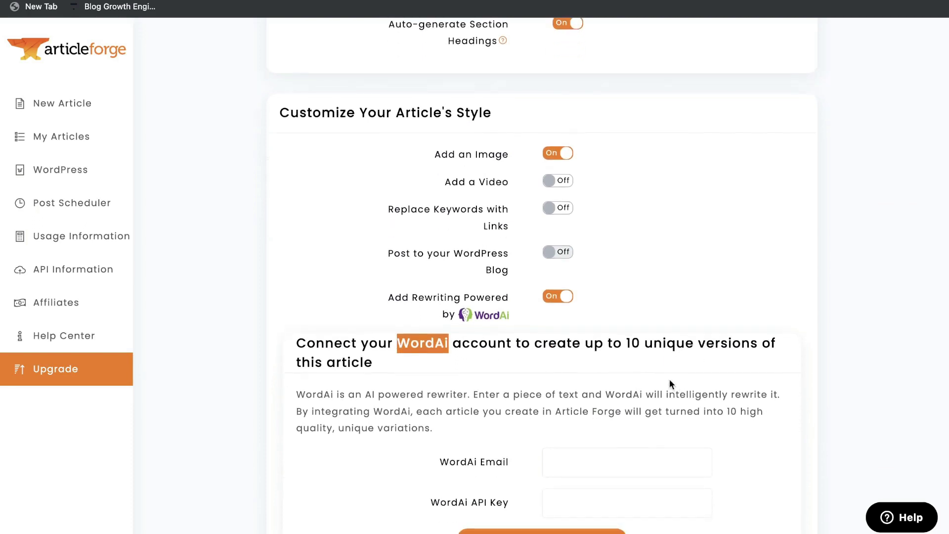
pyautogui.click(556, 297)
pyautogui.scroll(3, 592, 273)
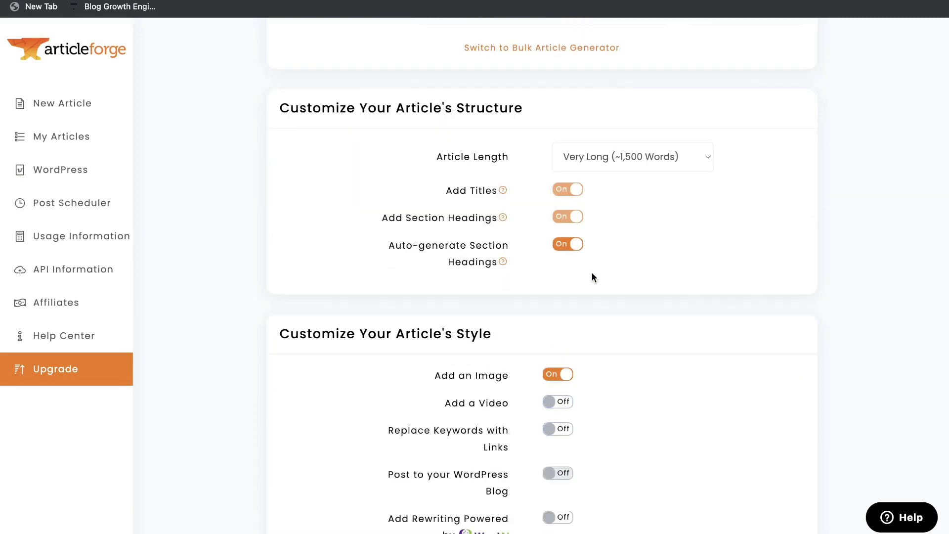
pyautogui.scroll(1, 579, 273)
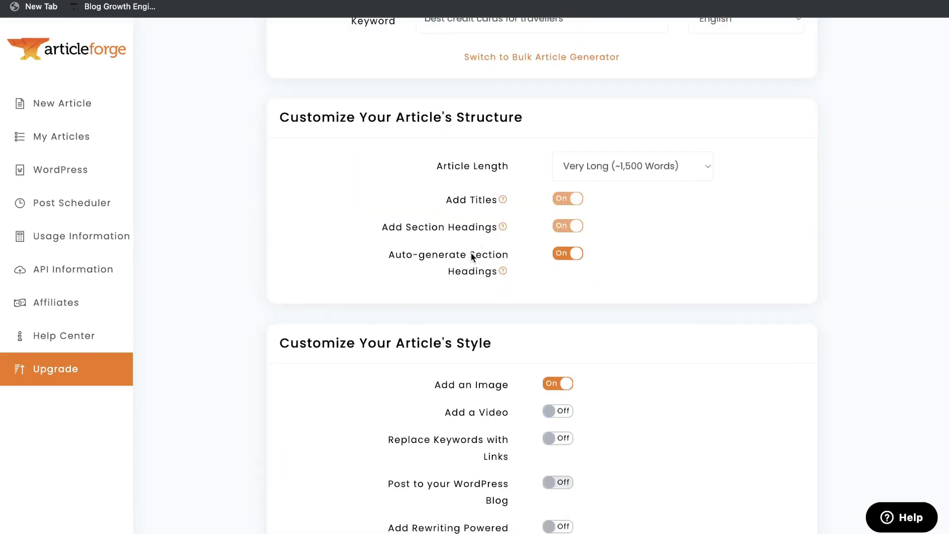
pyautogui.click(569, 254)
pyautogui.scroll(-3, 568, 259)
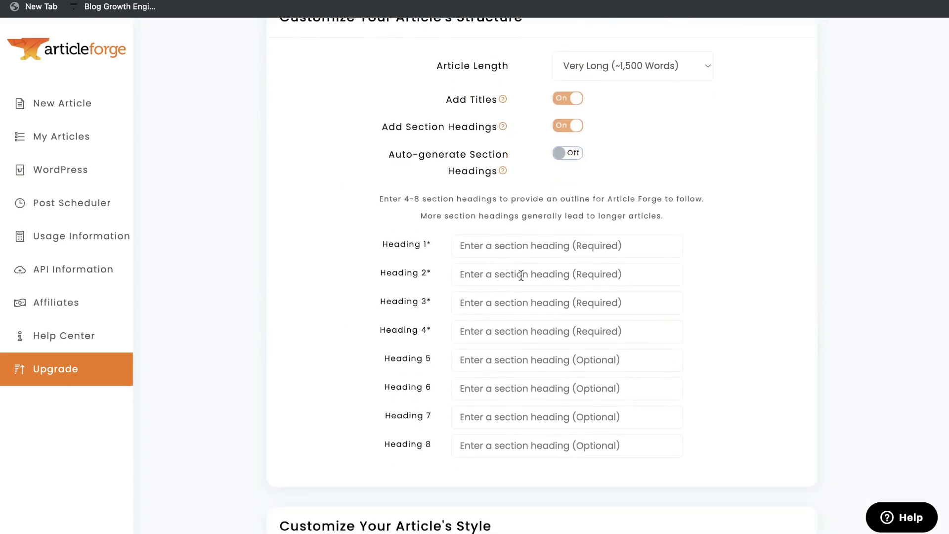
pyautogui.scroll(-1, 503, 323)
pyautogui.scroll(2, 549, 286)
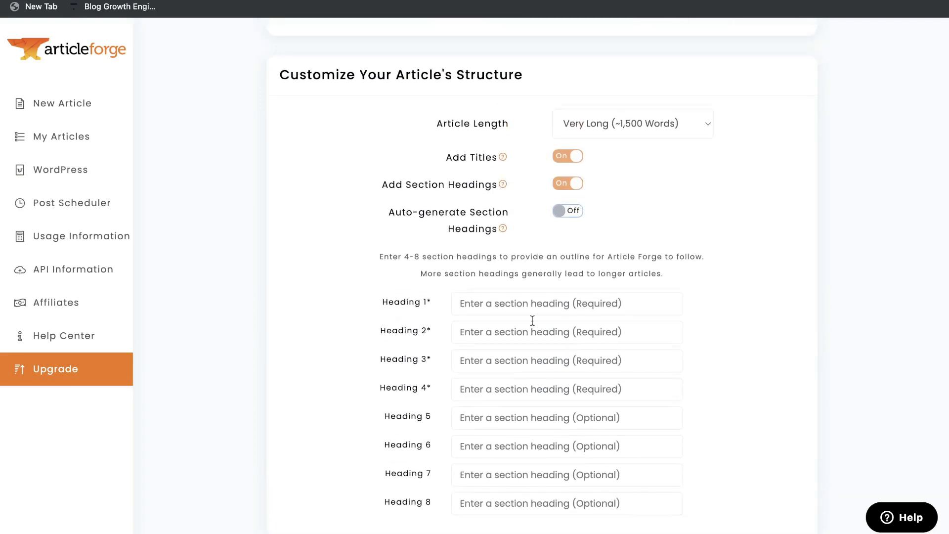
pyautogui.scroll(-1, 519, 328)
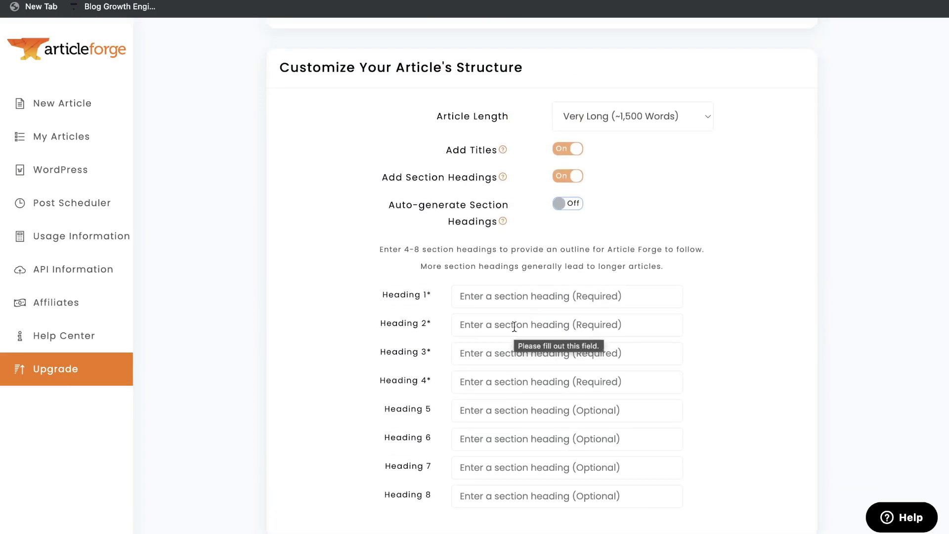
pyautogui.scroll(-1, 515, 327)
pyautogui.scroll(-1, 514, 327)
pyautogui.scroll(-3, 516, 326)
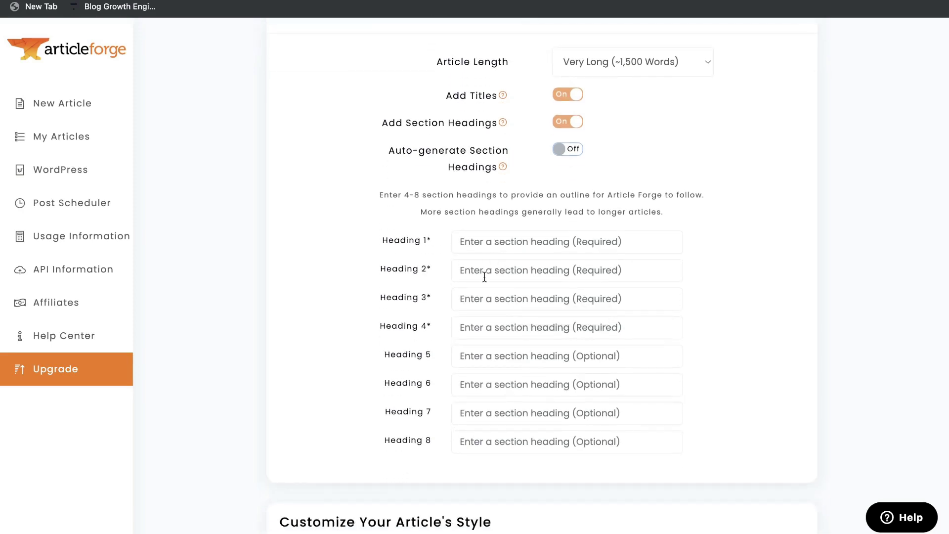
pyautogui.scroll(-1, 485, 277)
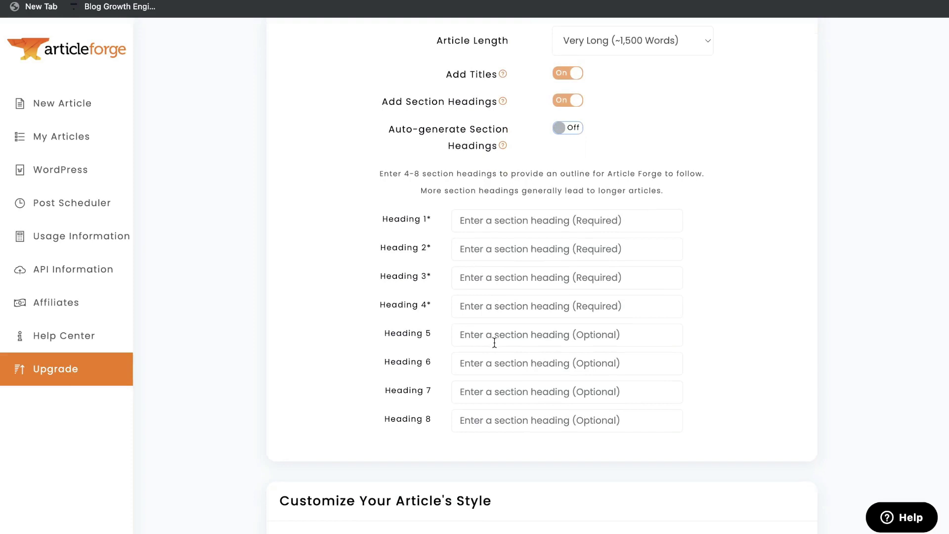
pyautogui.scroll(1, 600, 306)
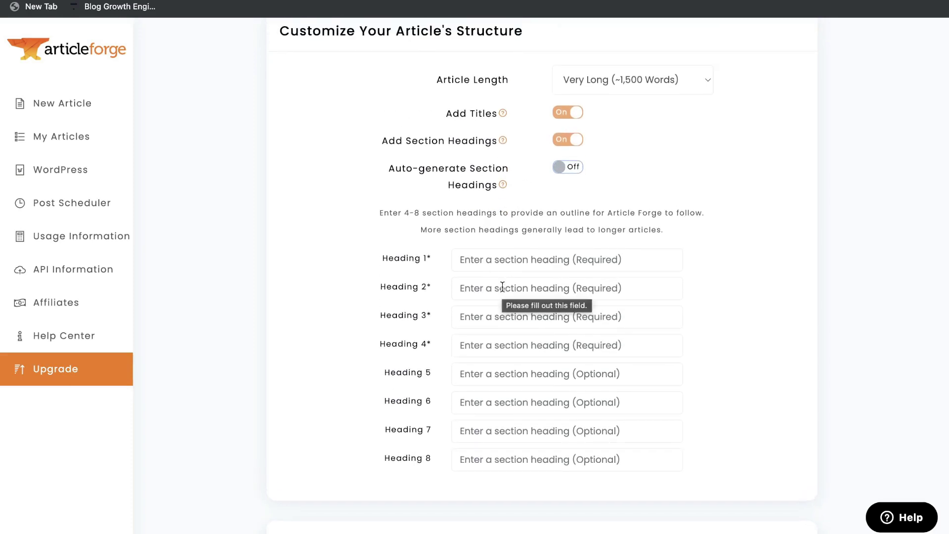
pyautogui.scroll(1, 563, 199)
pyautogui.click(563, 199)
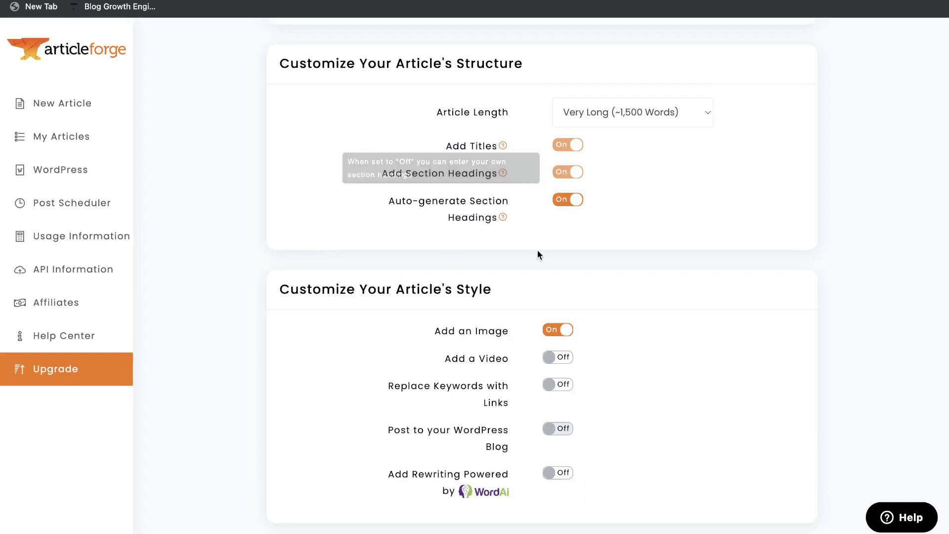
pyautogui.scroll(2, 538, 255)
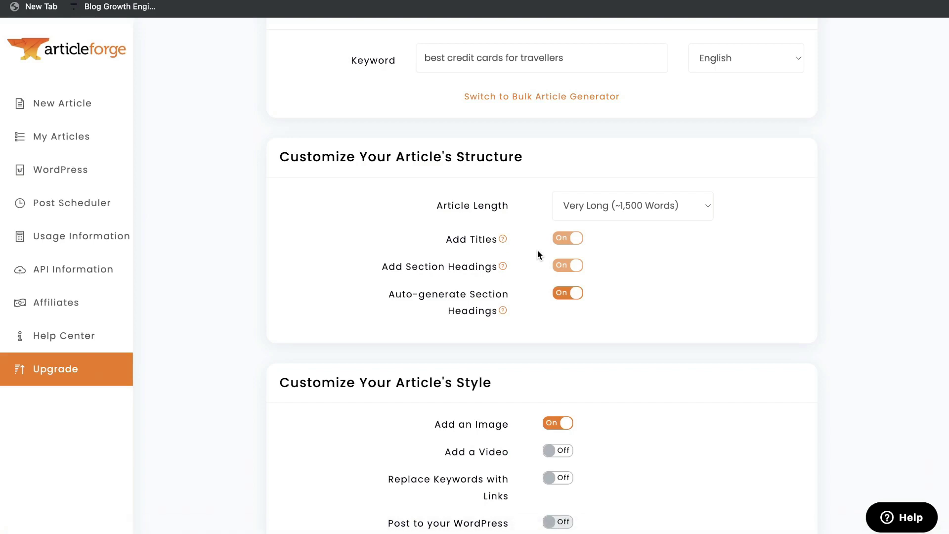
pyautogui.scroll(-3, 549, 334)
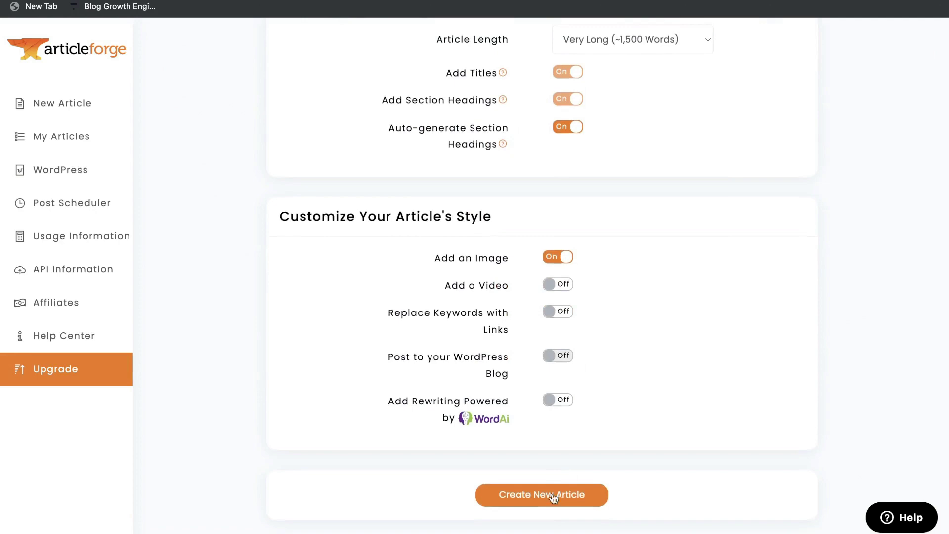
# - Create the best credit cards for travellers article and view the generated result
pyautogui.click(553, 496)
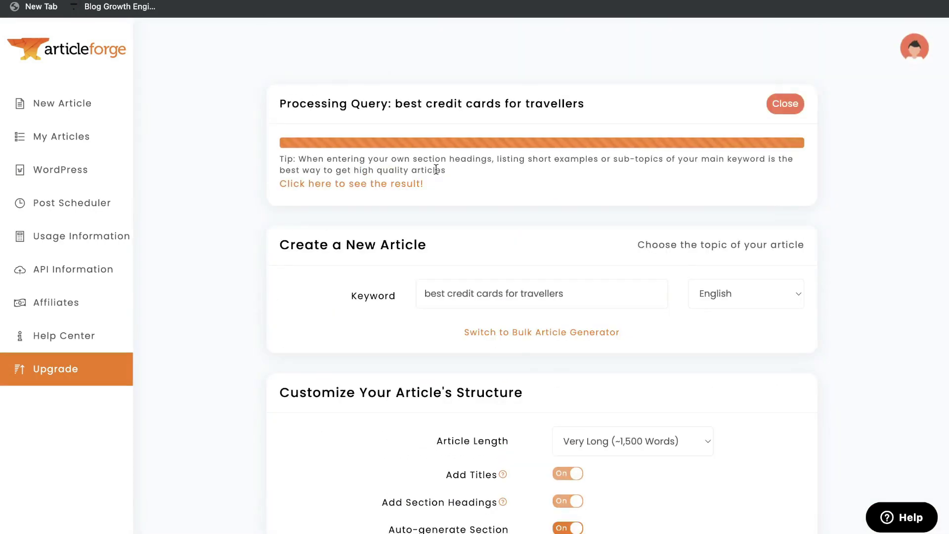
pyautogui.click(374, 185)
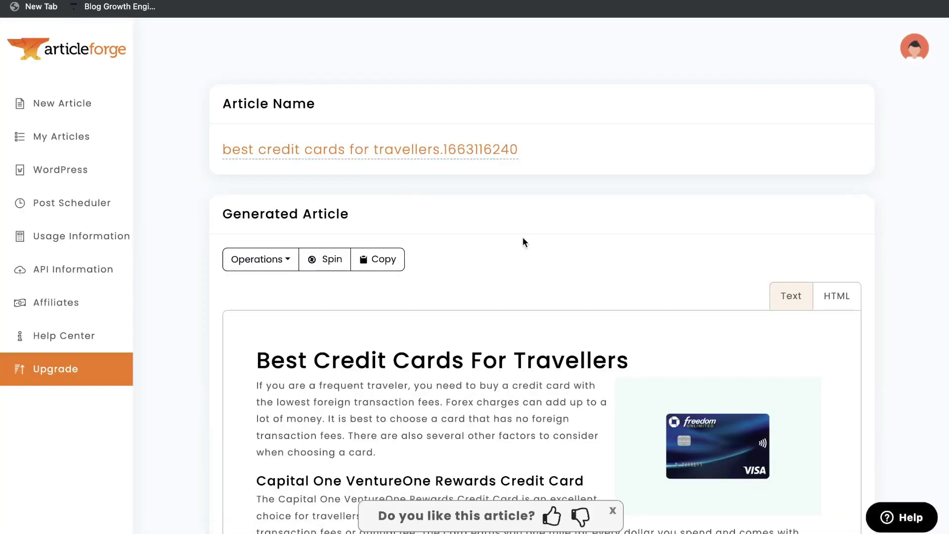
pyautogui.scroll(-1, 523, 243)
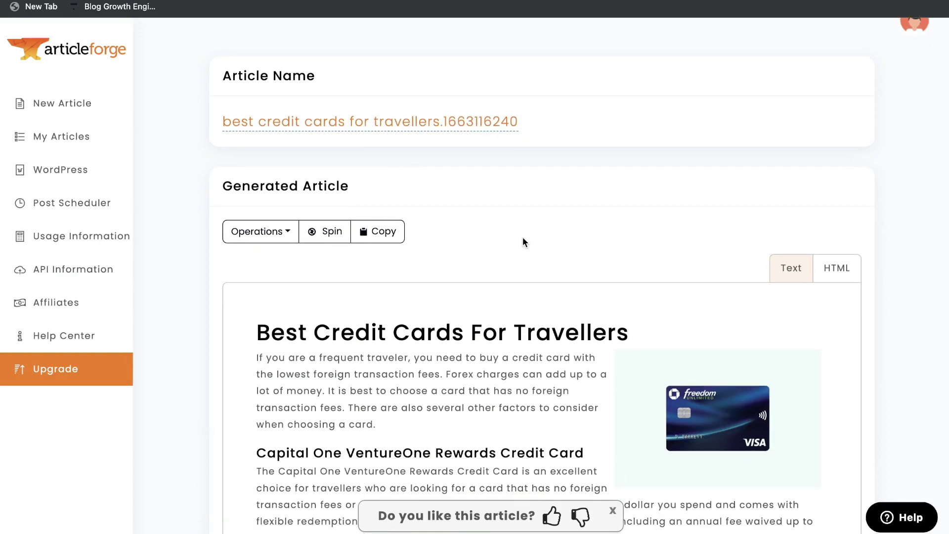
pyautogui.scroll(-1, 523, 242)
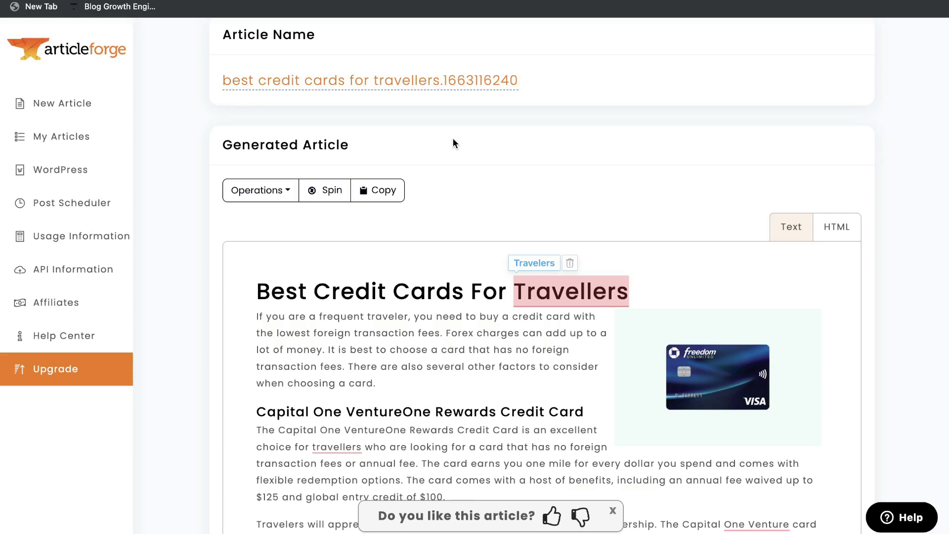
pyautogui.scroll(-1, 453, 138)
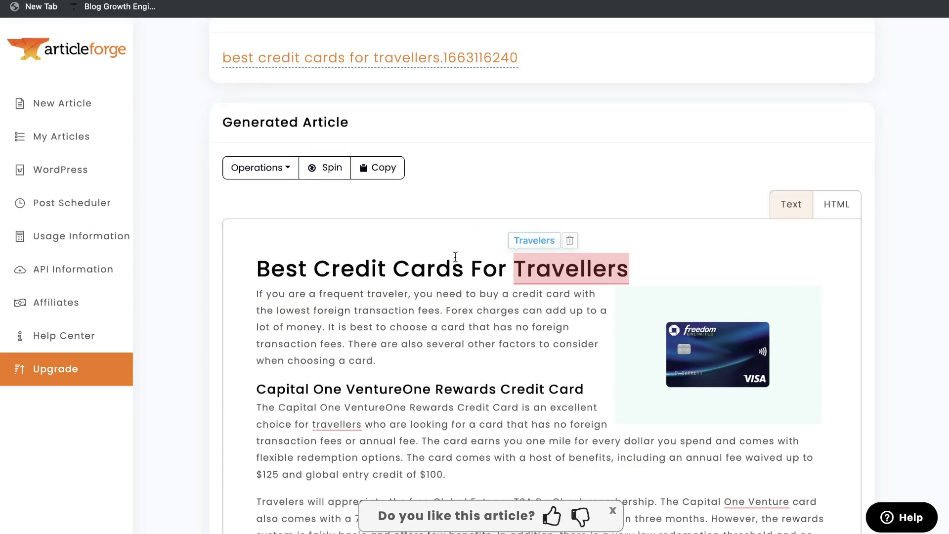
pyautogui.scroll(-1, 456, 257)
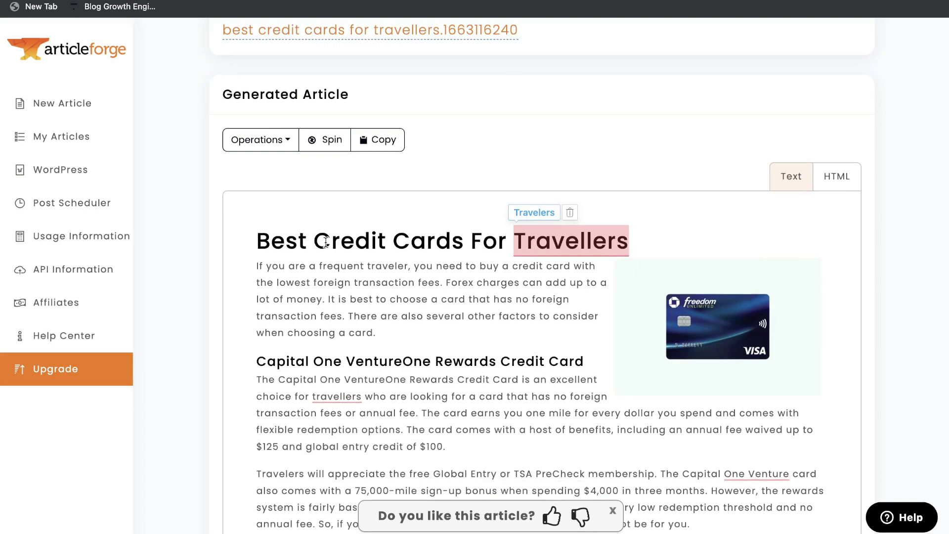
pyautogui.scroll(-2, 444, 282)
pyautogui.tripleClick(403, 257)
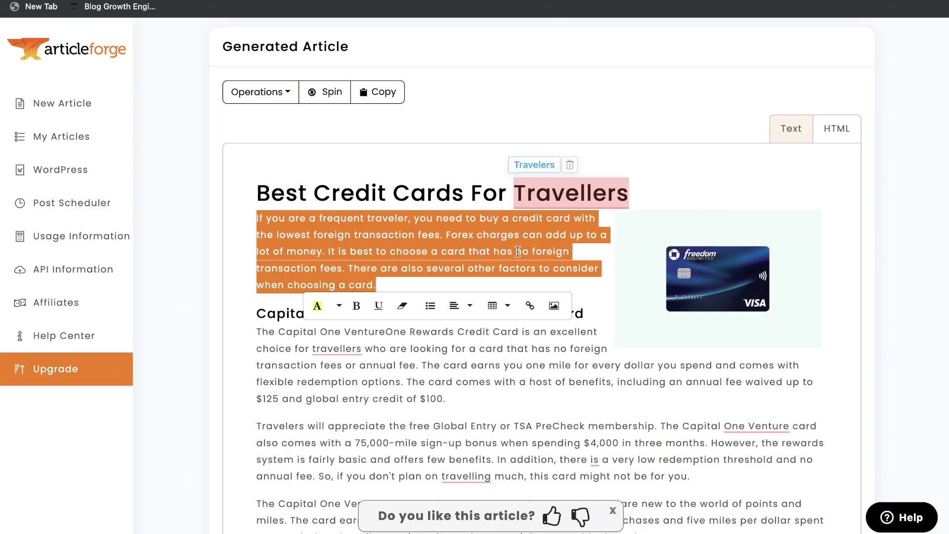
pyautogui.scroll(-1, 475, 260)
pyautogui.click(473, 328)
pyautogui.scroll(-2, 438, 300)
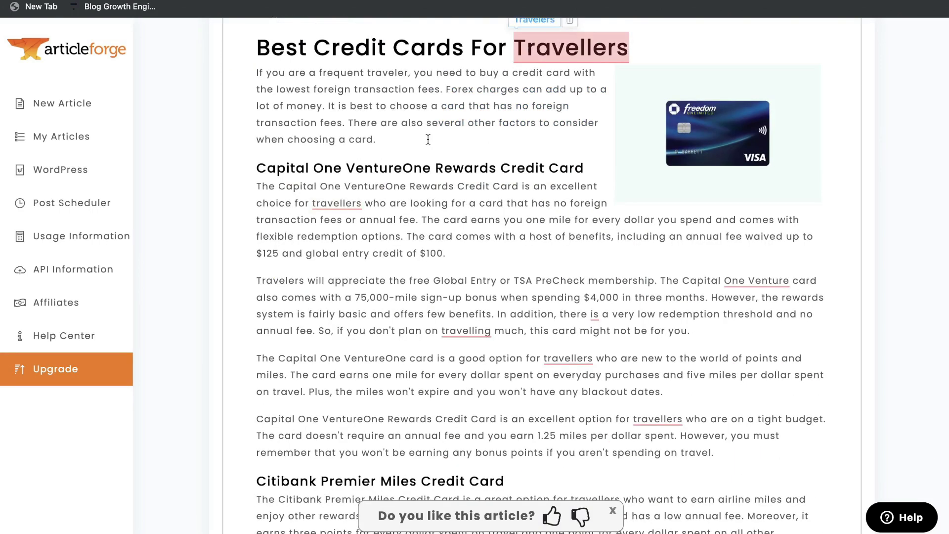
pyautogui.scroll(-1, 430, 142)
pyautogui.scroll(-1, 434, 161)
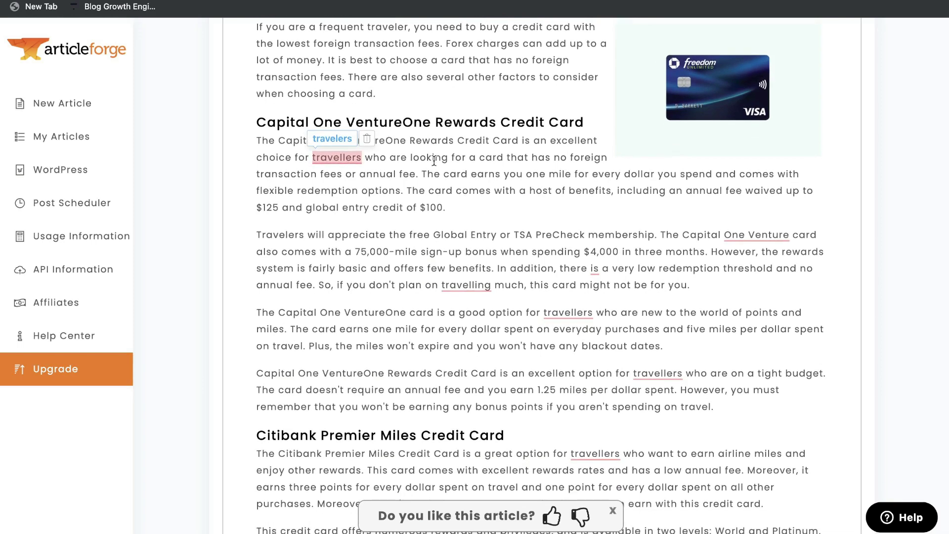
pyautogui.scroll(-1, 435, 160)
pyautogui.scroll(-1, 466, 147)
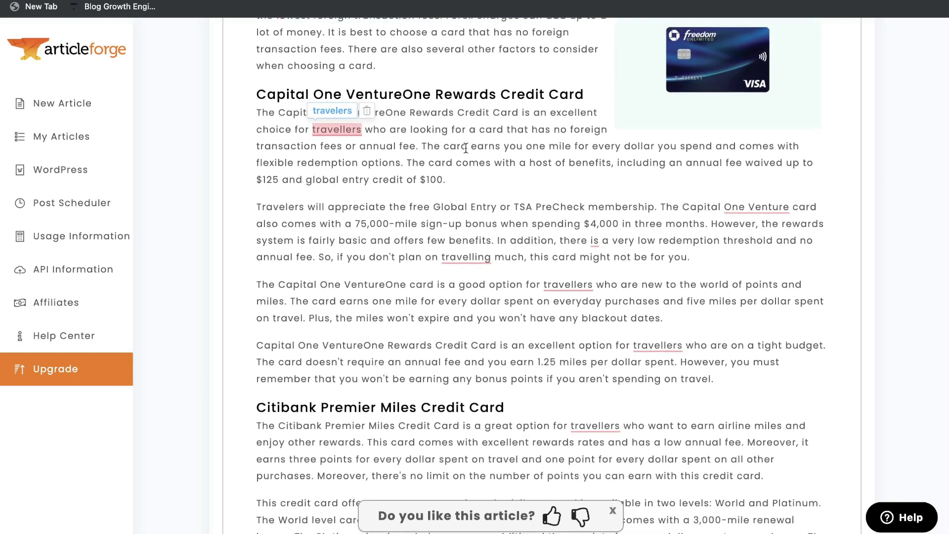
pyautogui.scroll(-4, 466, 148)
pyautogui.scroll(-1, 460, 141)
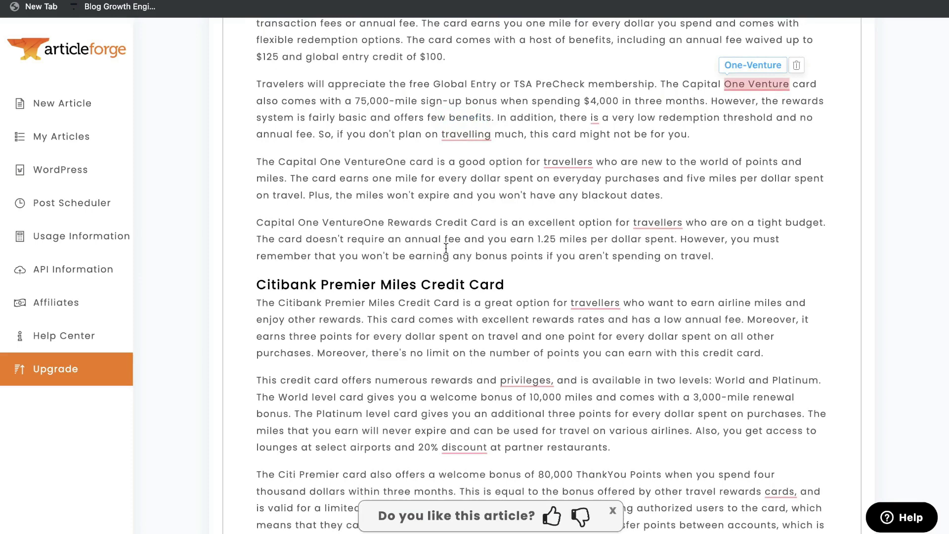
pyautogui.scroll(5, 446, 248)
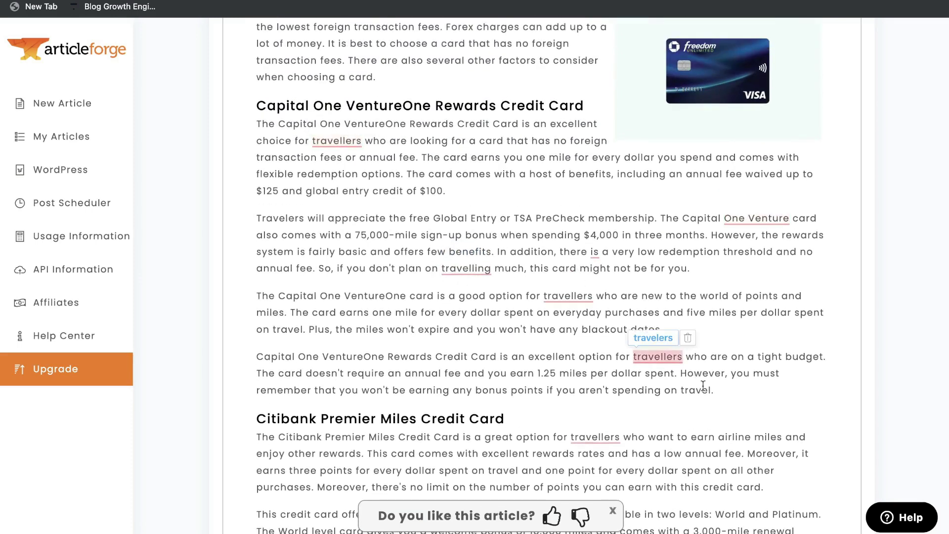
pyautogui.moveTo(712, 390); pyautogui.dragTo(259, 124)
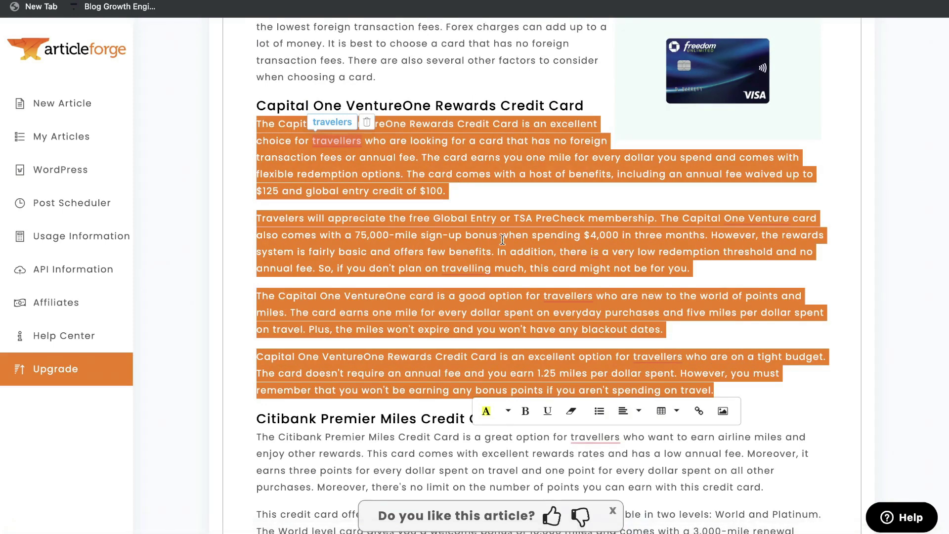
pyautogui.click(559, 251)
pyautogui.scroll(-2, 376, 252)
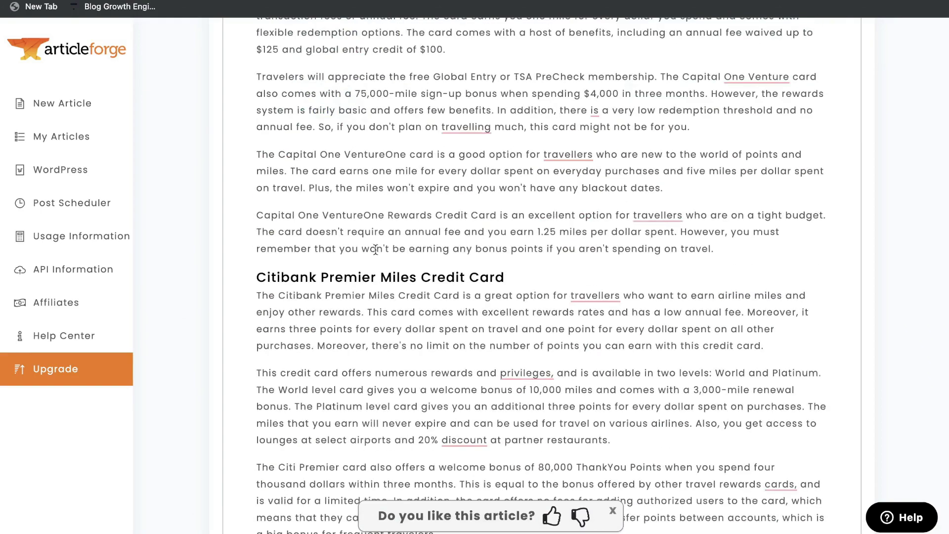
pyautogui.scroll(-1, 375, 280)
pyautogui.scroll(-3, 401, 282)
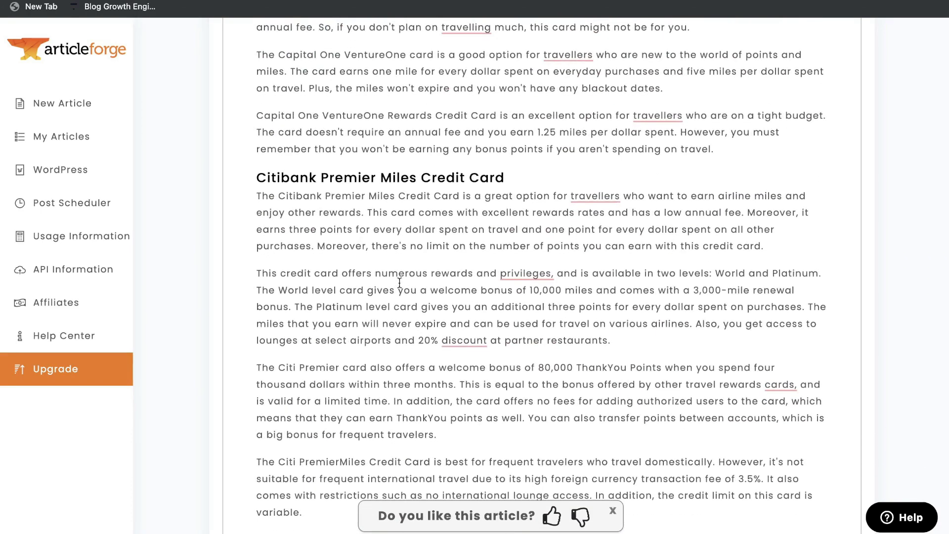
pyautogui.scroll(-2, 401, 263)
pyautogui.scroll(1, 742, 438)
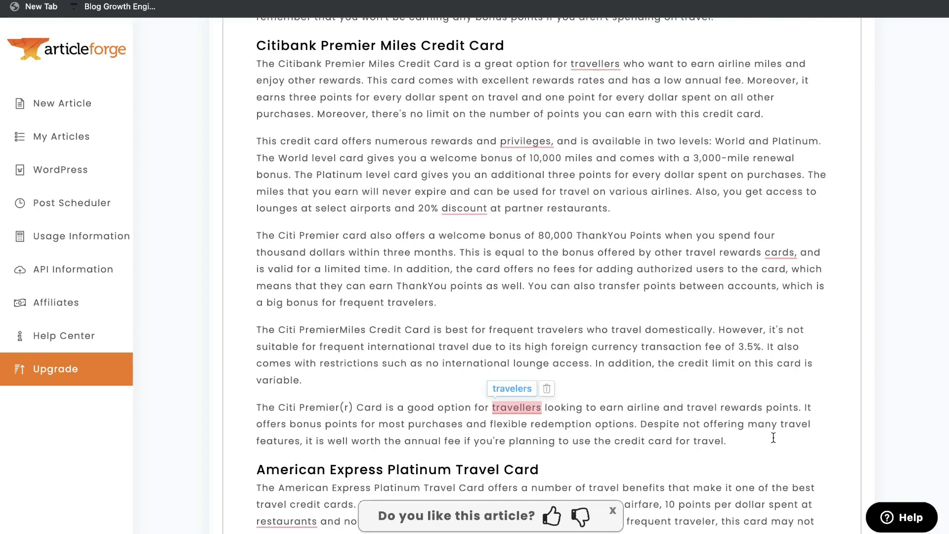
pyautogui.moveTo(737, 440); pyautogui.dragTo(256, 64)
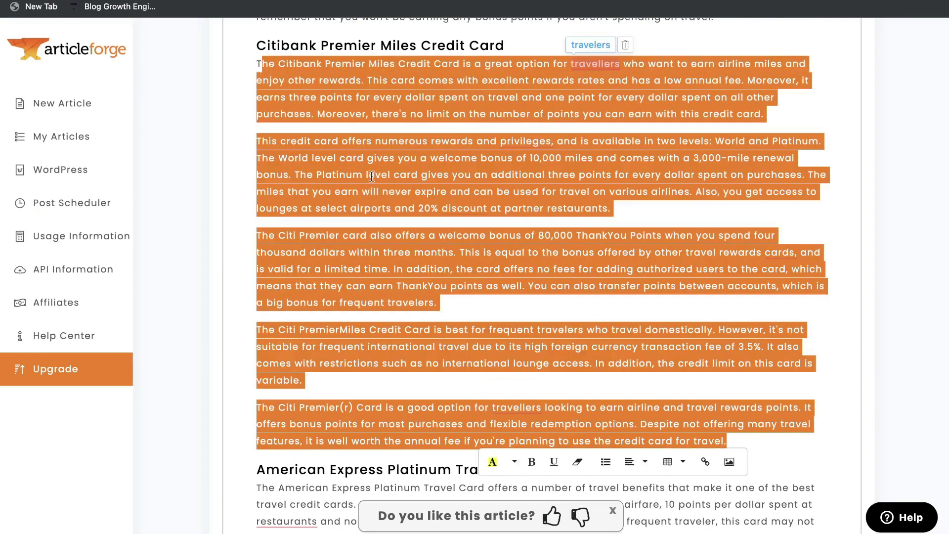
pyautogui.scroll(-3, 371, 176)
pyautogui.moveTo(396, 279); pyautogui.dragTo(393, 296)
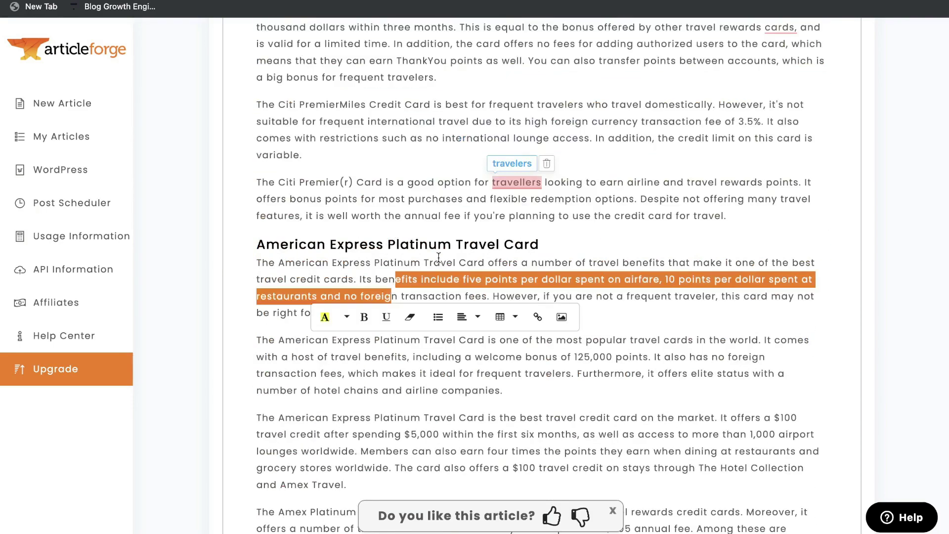
pyautogui.scroll(-1, 438, 258)
pyautogui.scroll(-2, 439, 258)
pyautogui.scroll(-2, 438, 257)
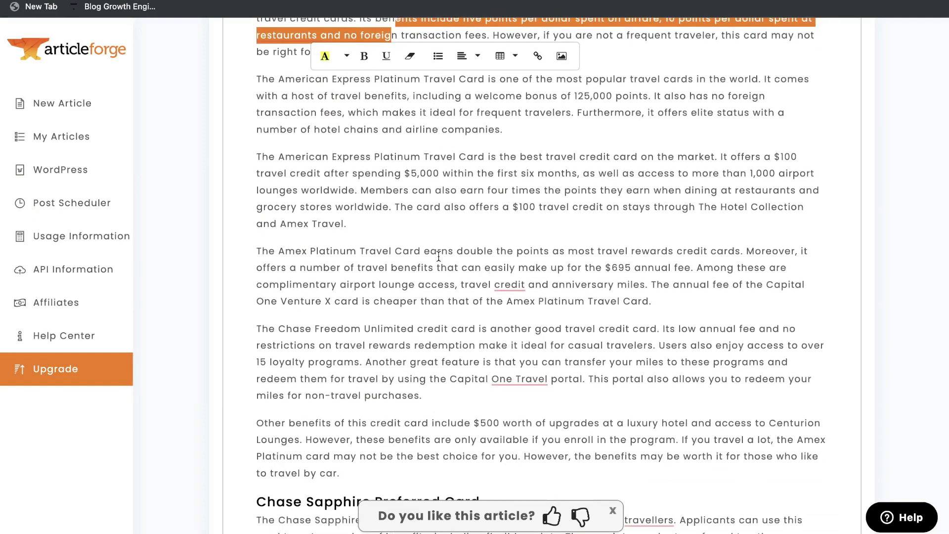
pyautogui.moveTo(342, 453); pyautogui.dragTo(250, 65)
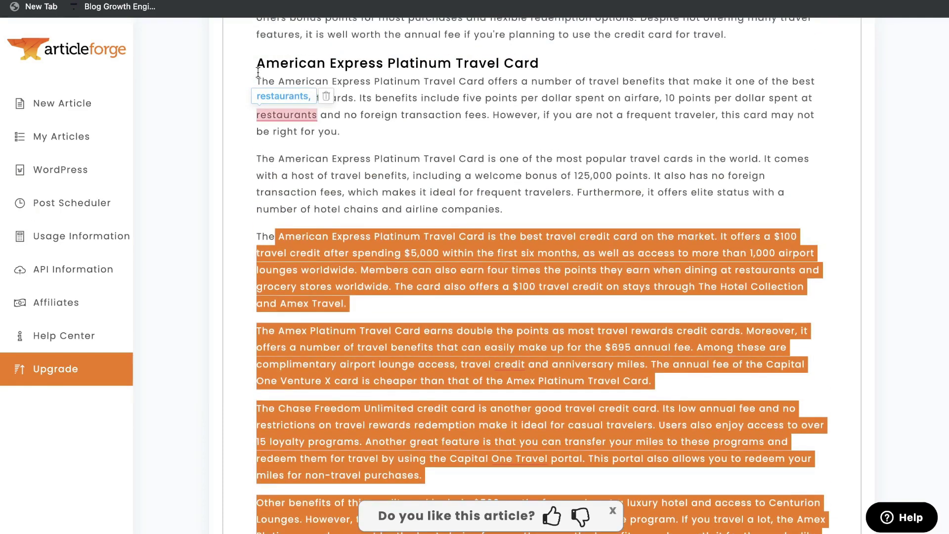
pyautogui.click(334, 239)
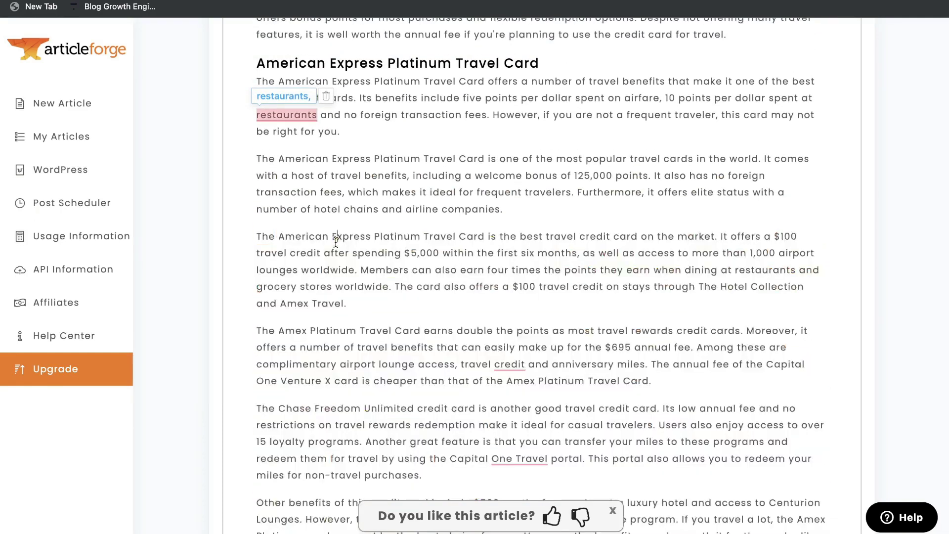
pyautogui.scroll(-3, 335, 243)
pyautogui.scroll(-2, 335, 242)
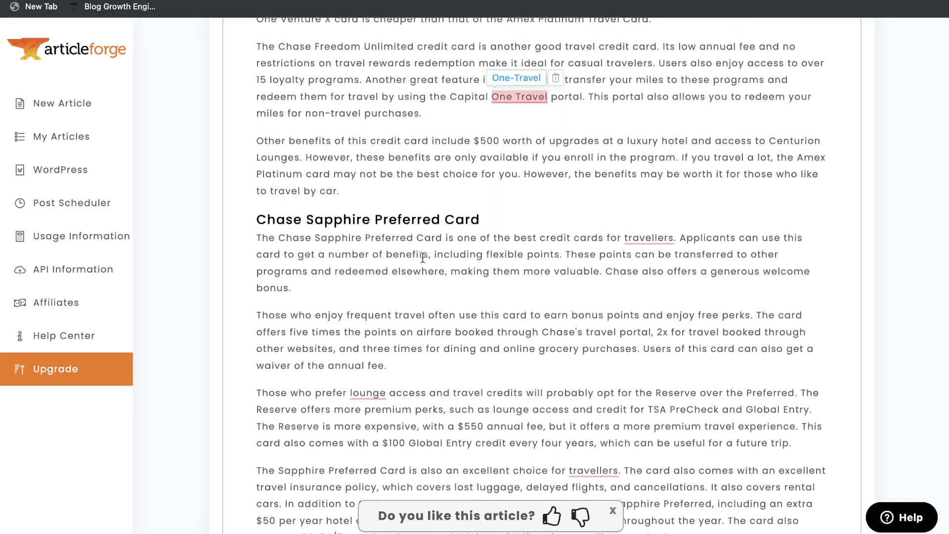
pyautogui.scroll(-2, 382, 244)
pyautogui.scroll(-2, 422, 258)
pyautogui.scroll(-1, 423, 258)
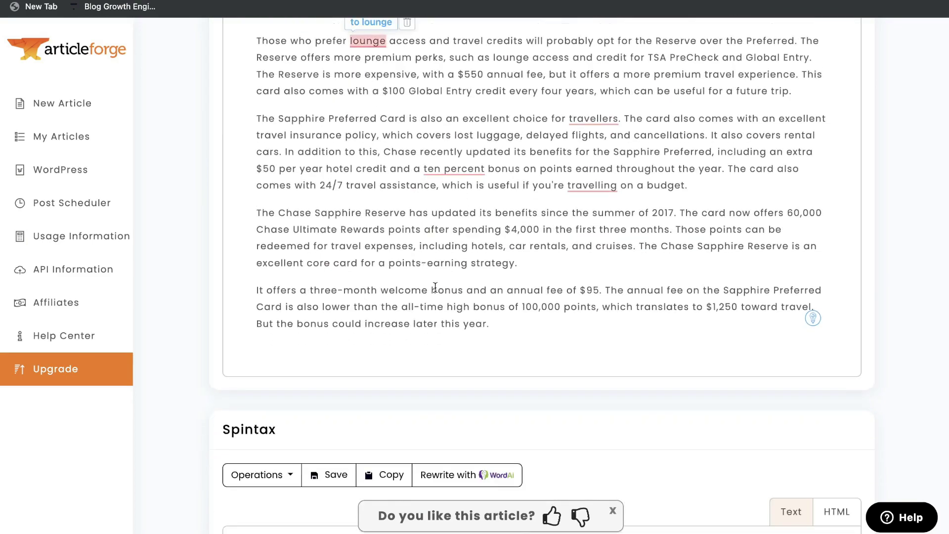
pyautogui.scroll(1, 435, 287)
pyautogui.click(513, 358)
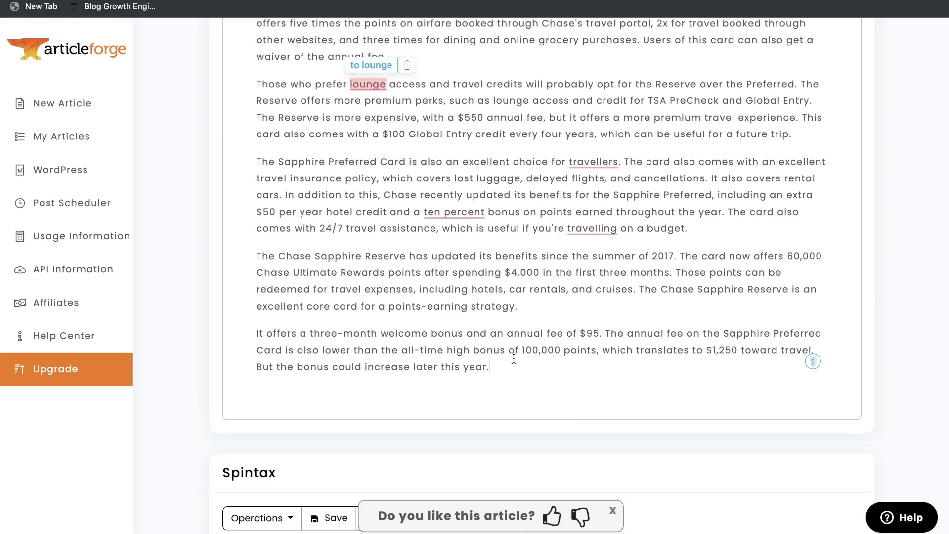
pyautogui.scroll(2, 513, 358)
pyautogui.scroll(-3, 513, 359)
pyautogui.scroll(2, 513, 360)
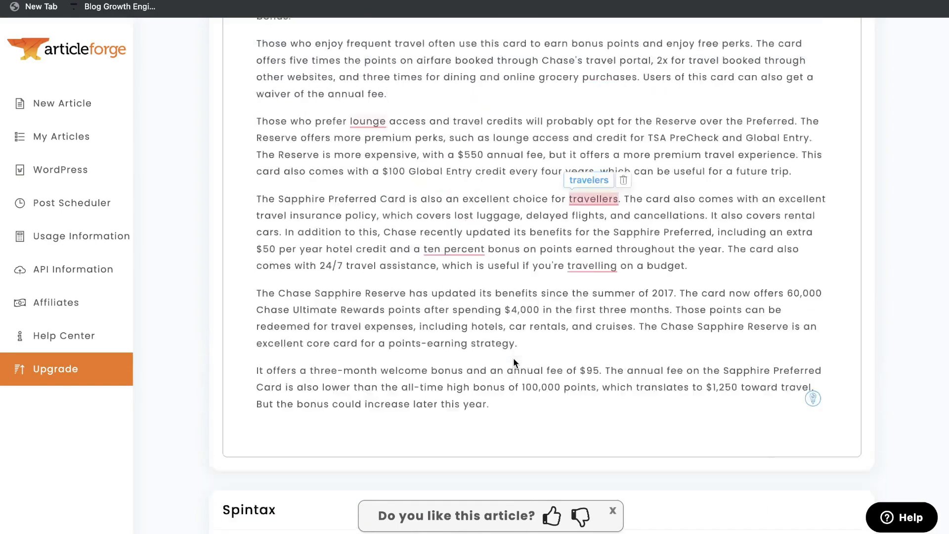
pyautogui.scroll(-1, 513, 358)
pyautogui.scroll(6, 493, 387)
pyautogui.scroll(3, 493, 387)
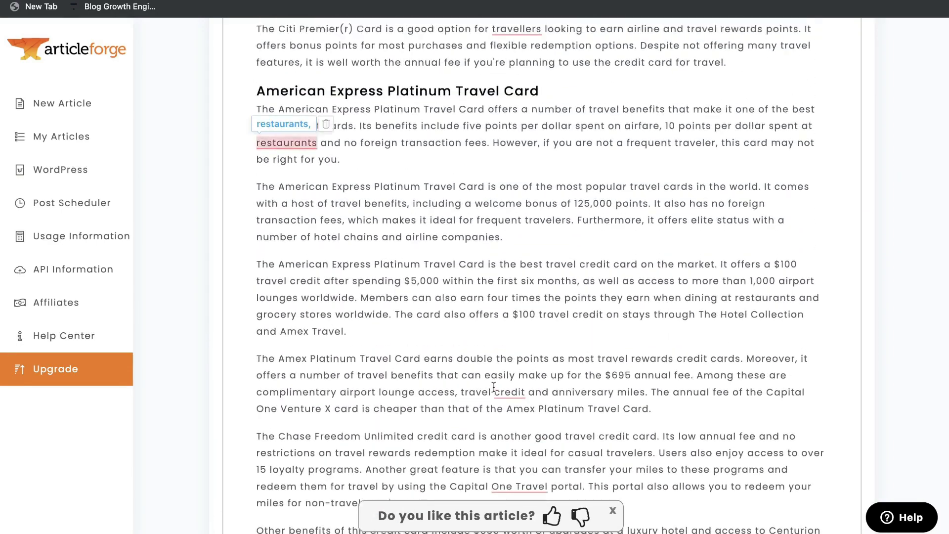
pyautogui.scroll(5, 493, 387)
pyautogui.scroll(-7, 493, 386)
pyautogui.scroll(-3, 493, 387)
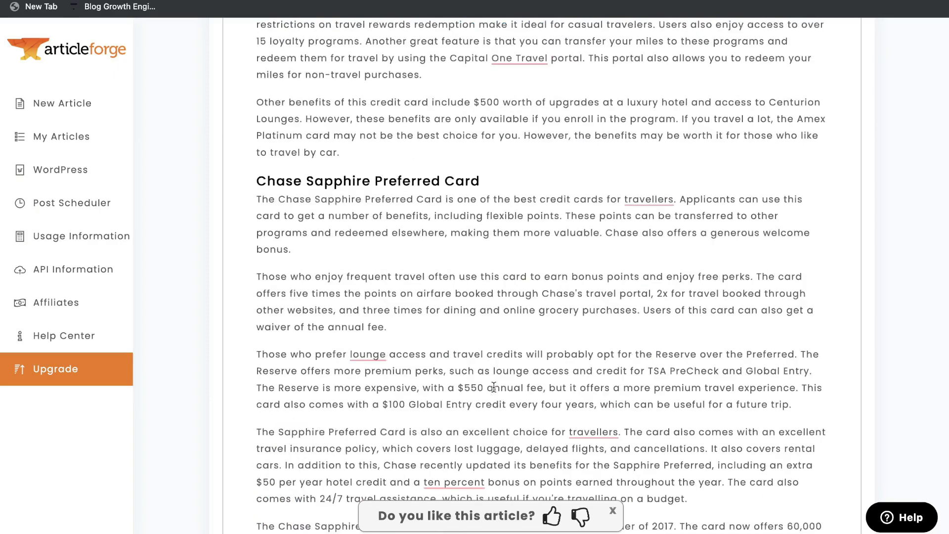
pyautogui.scroll(-3, 493, 386)
pyautogui.scroll(1, 489, 435)
pyautogui.scroll(8, 489, 436)
pyautogui.scroll(1, 489, 435)
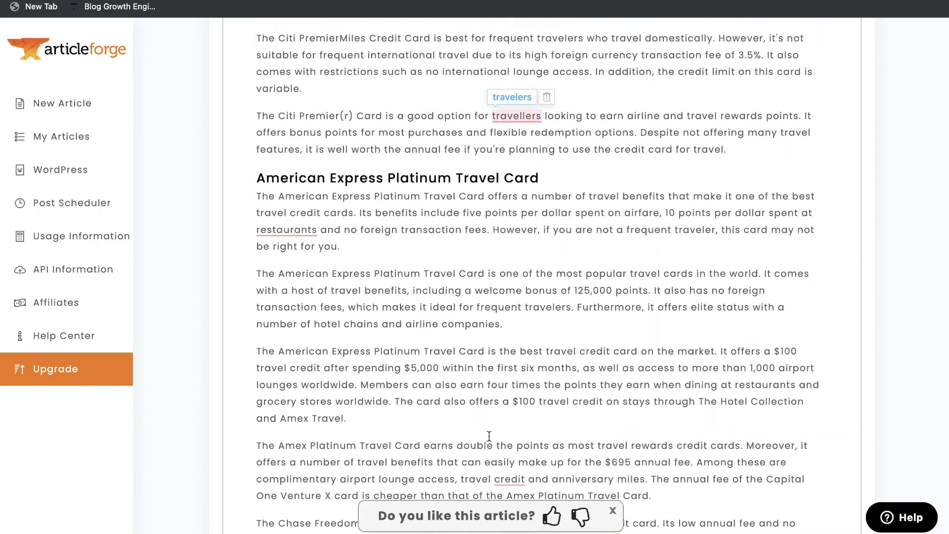
pyautogui.scroll(5, 489, 436)
pyautogui.scroll(3, 488, 436)
pyautogui.scroll(3, 489, 435)
pyautogui.scroll(3, 489, 436)
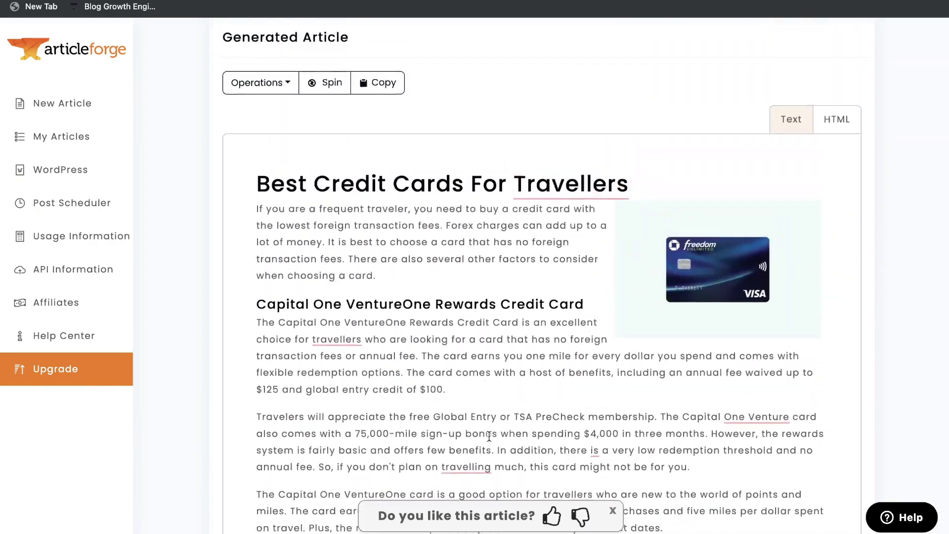
pyautogui.scroll(1, 489, 435)
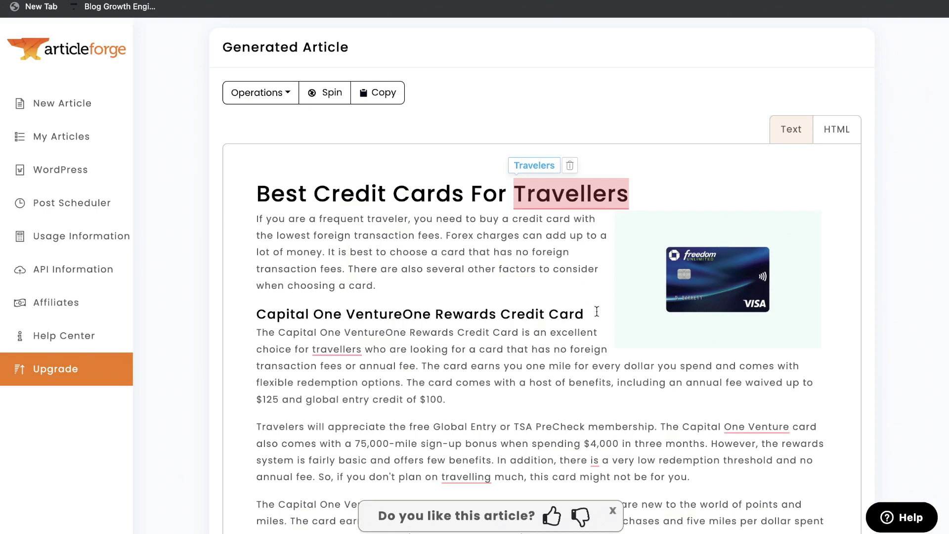
pyautogui.scroll(-1, 427, 272)
pyautogui.scroll(-1, 428, 272)
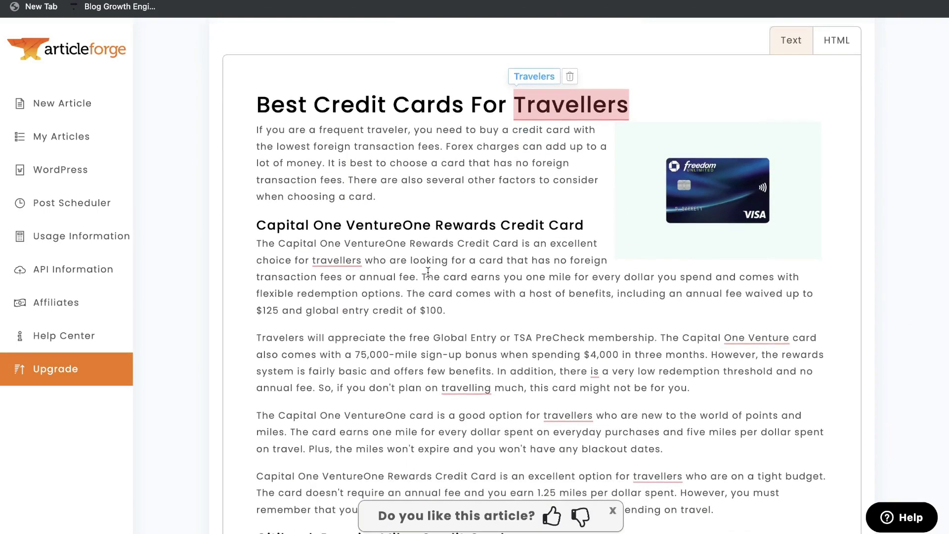
pyautogui.scroll(-1, 428, 272)
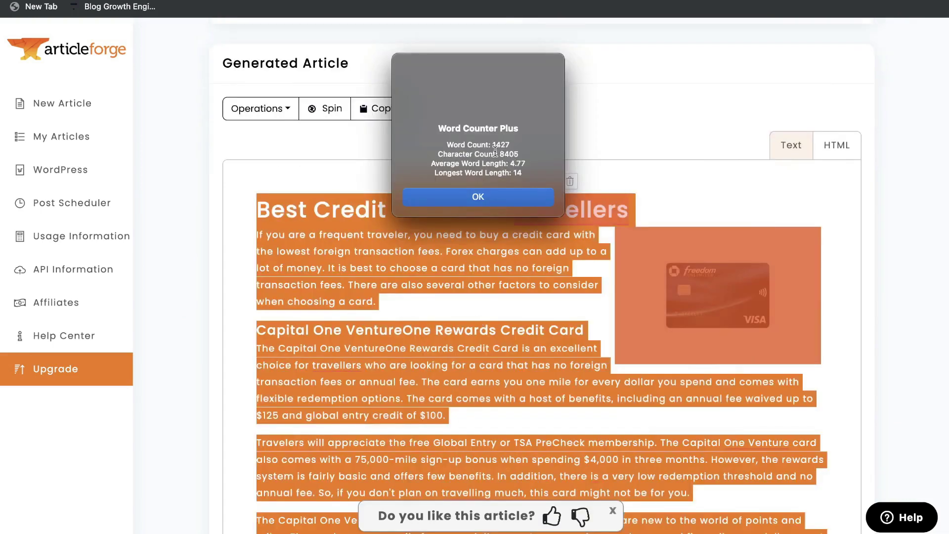
pyautogui.click(484, 198)
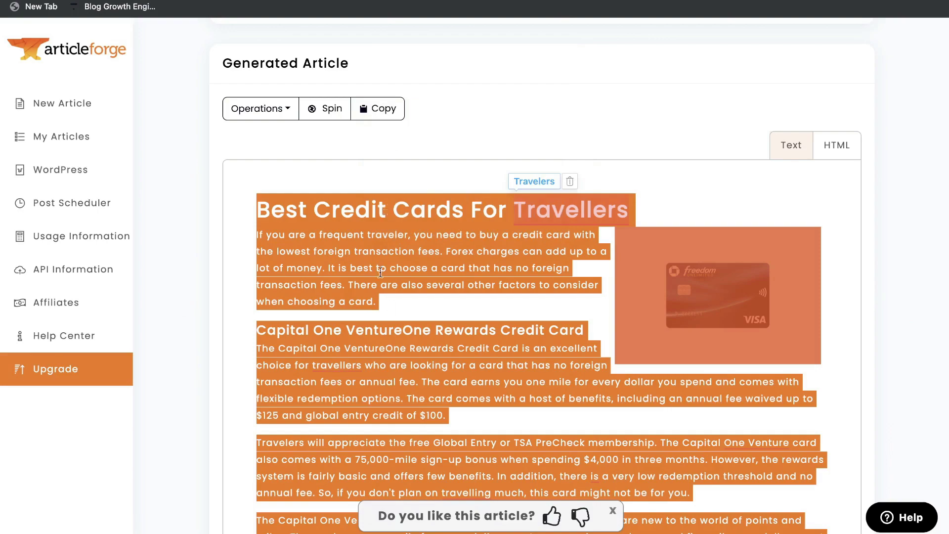
pyautogui.click(436, 262)
pyautogui.scroll(-2, 436, 260)
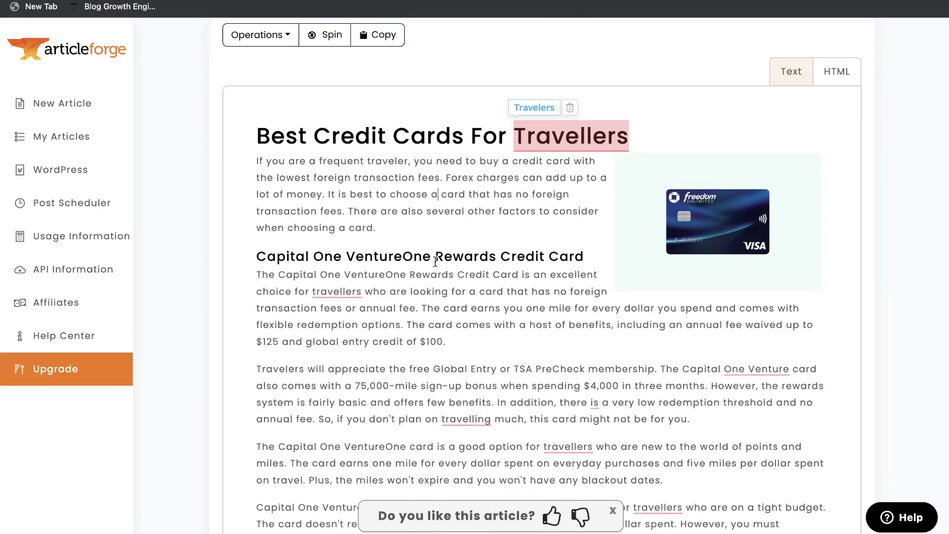
pyautogui.scroll(-5, 436, 262)
pyautogui.scroll(-2, 436, 261)
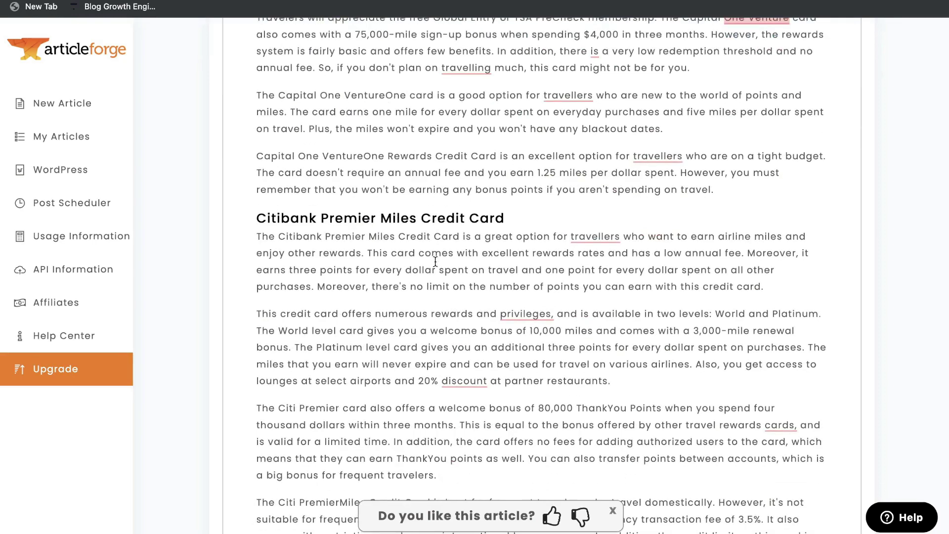
pyautogui.scroll(-3, 435, 261)
pyautogui.scroll(8, 436, 261)
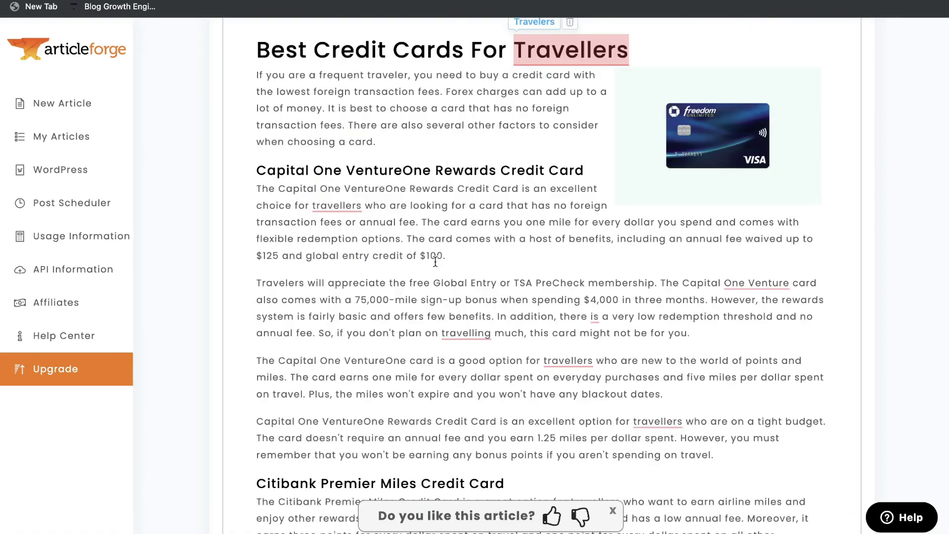
pyautogui.scroll(1, 435, 261)
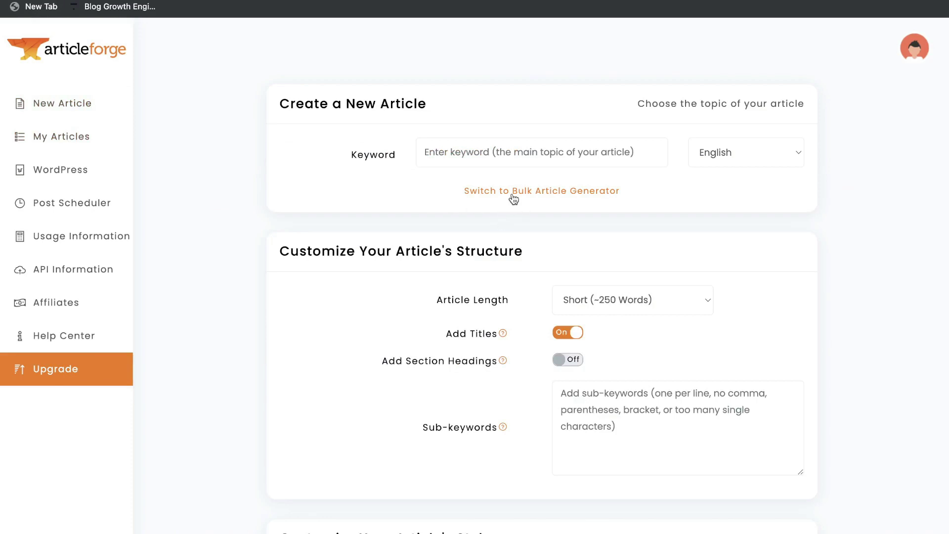
# - In the bulk generator, enter yoga-poses and no-money business keyword lines with sub-keywords
pyautogui.click(536, 191)
pyautogui.click(457, 183)
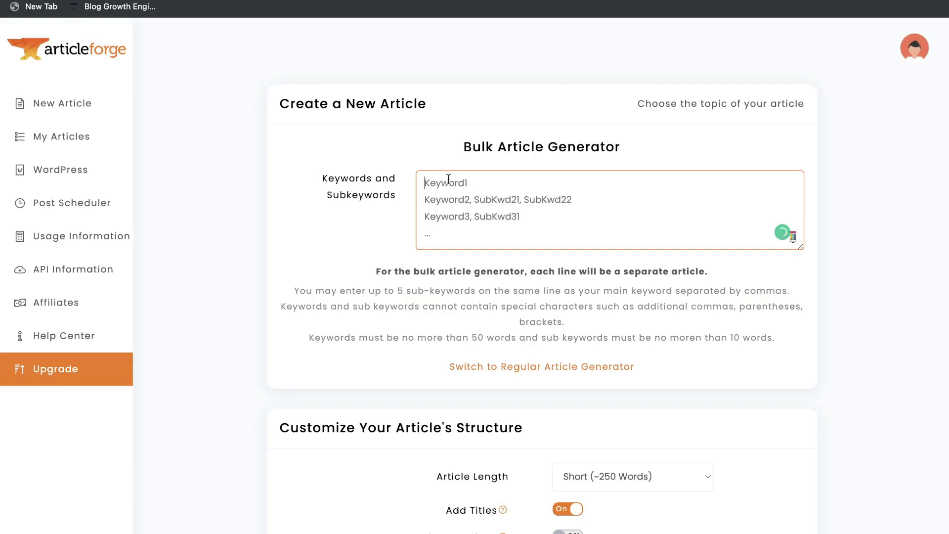
pyautogui.write('be')
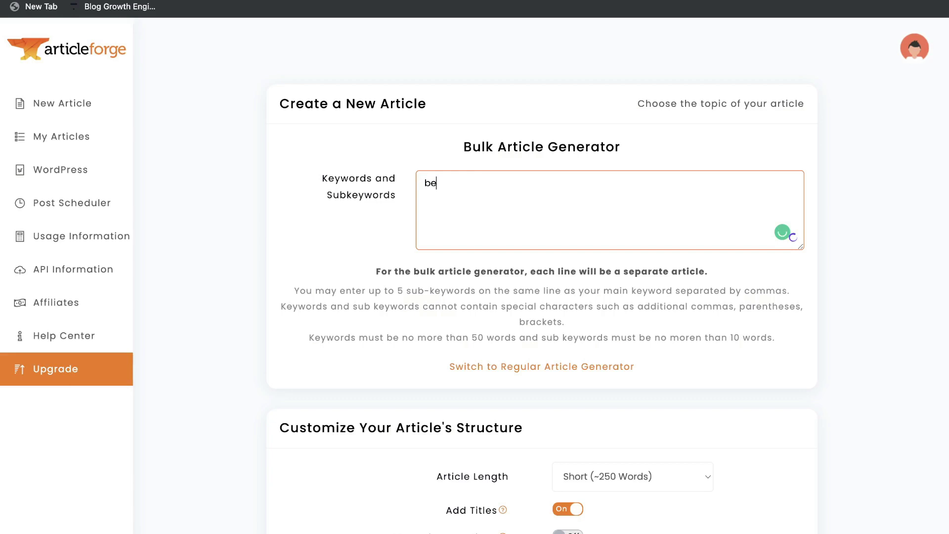
pyautogui.write('st yoga poses for beginners')
pyautogui.press('Return')
pyautogui.press('Return')
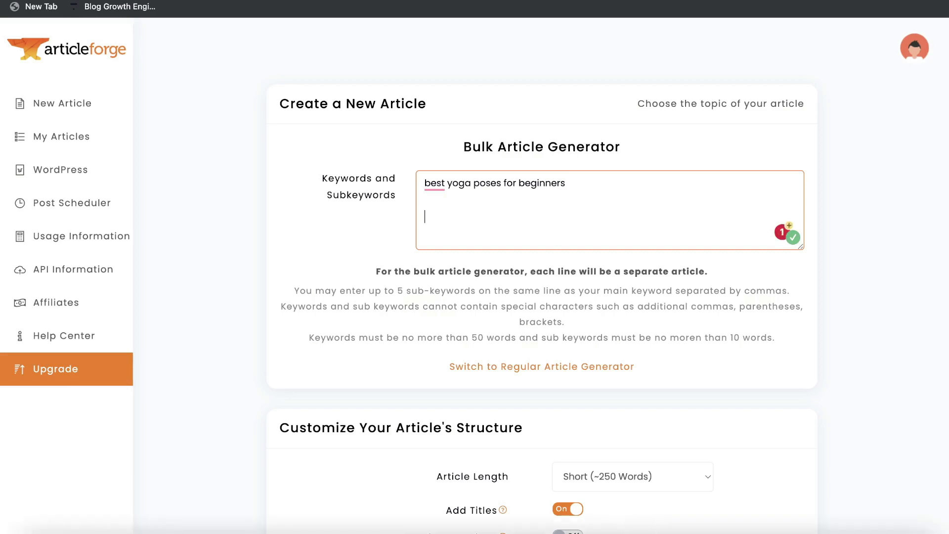
pyautogui.write('how to start a business if you have no money or experience')
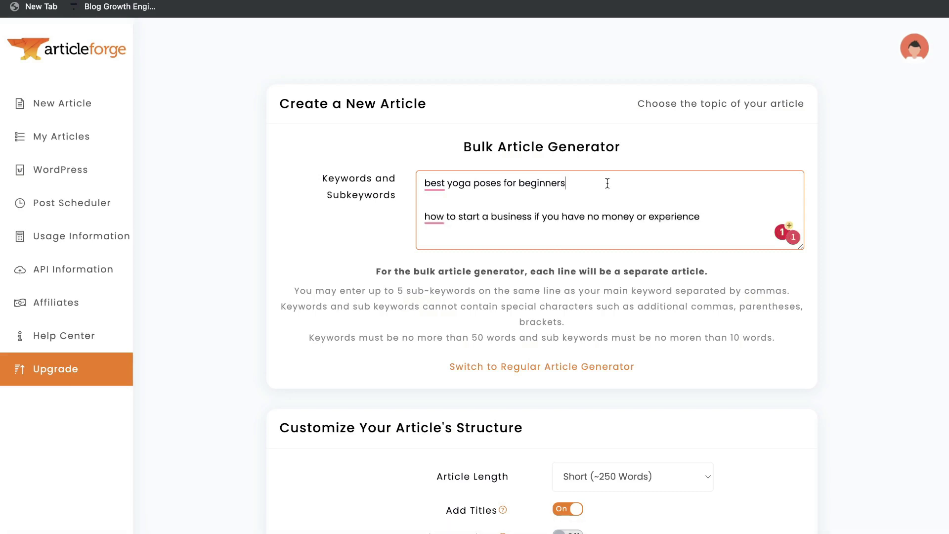
pyautogui.click(607, 183)
pyautogui.write(',')
pyautogui.write('easy yo')
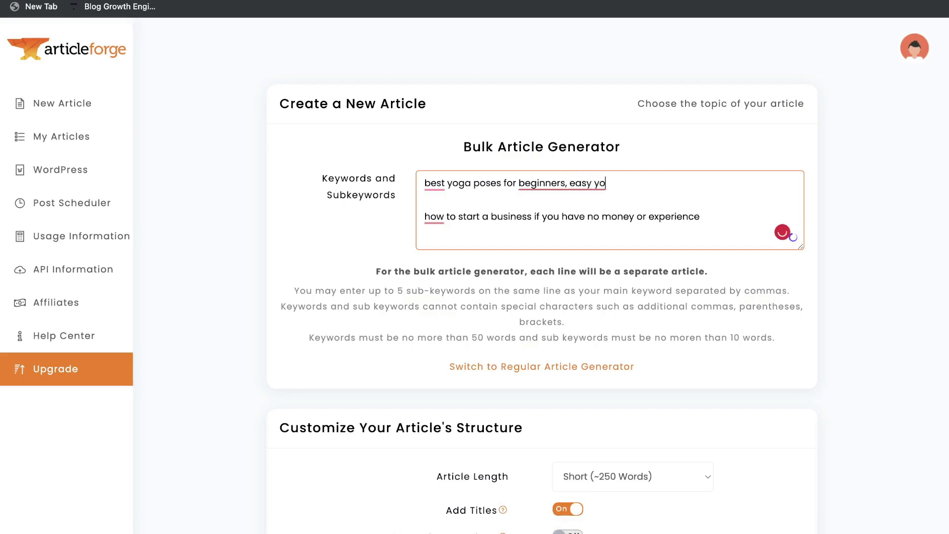
pyautogui.write('ga poses,')
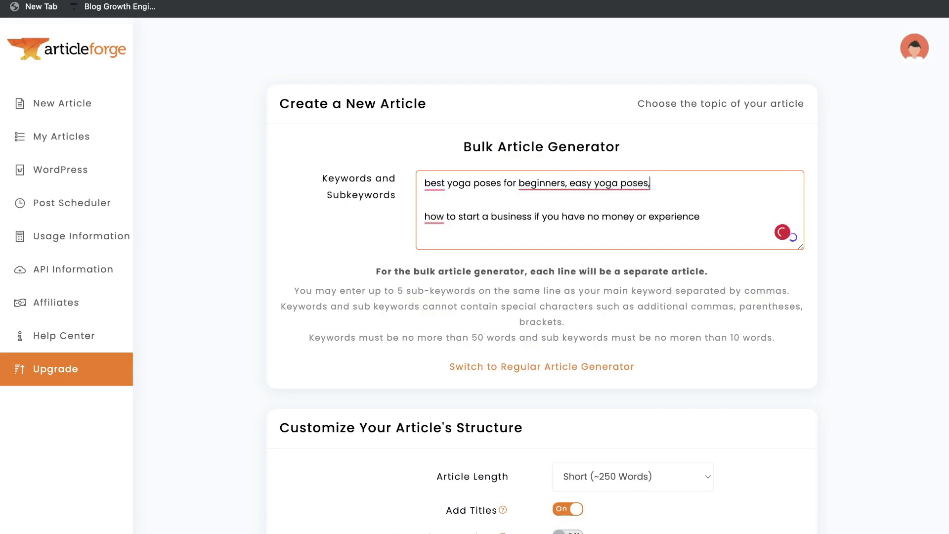
pyautogui.write(' how to start o')
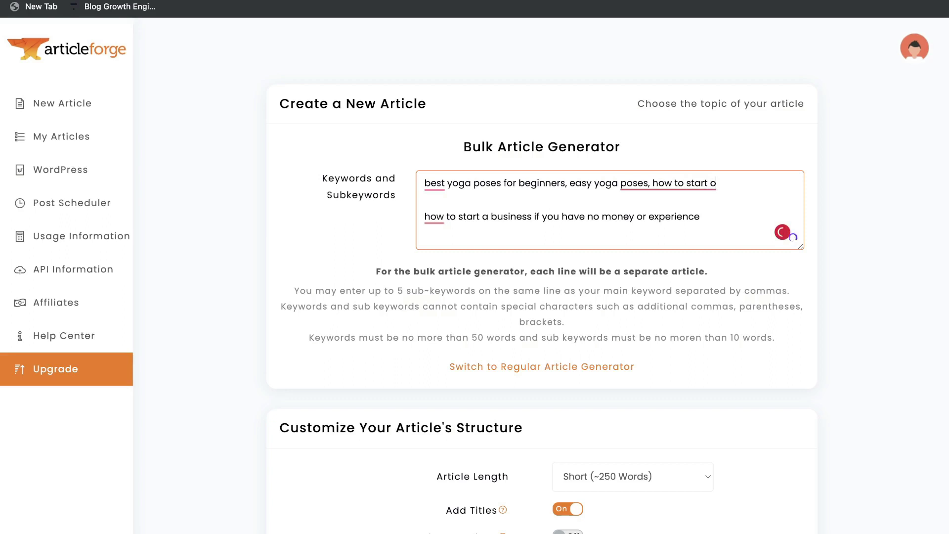
pyautogui.press('BackSpace')
pyautogui.write('yoga')
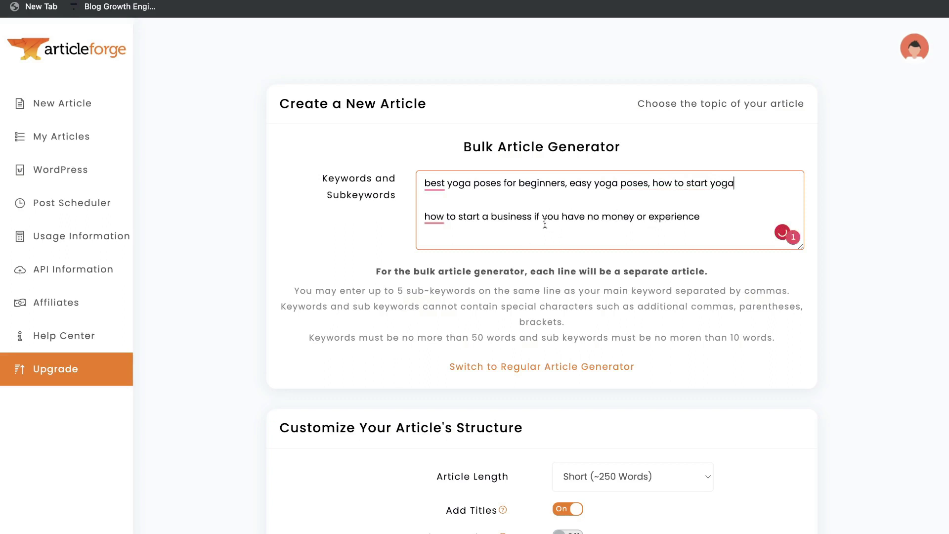
pyautogui.click(711, 212)
pyautogui.write(',')
pyautogui.write(' easy b')
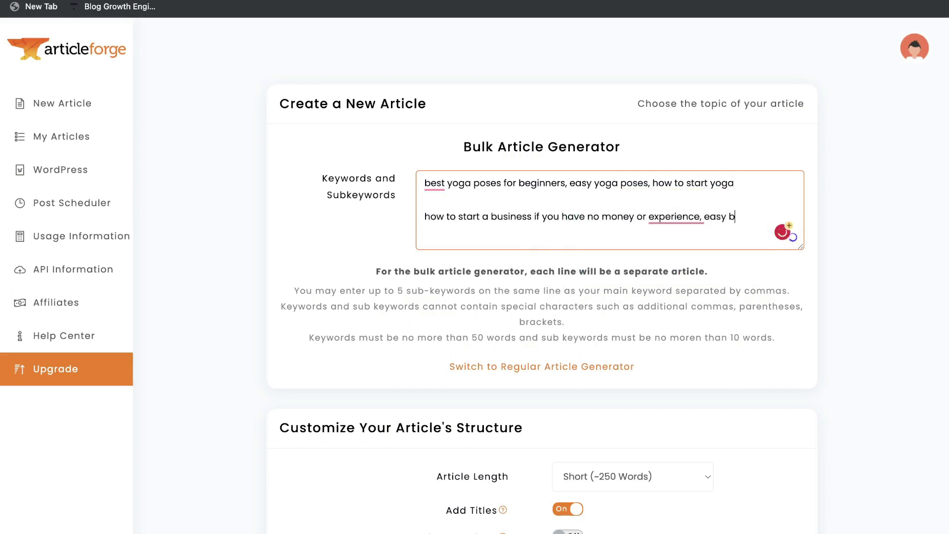
pyautogui.write('usiness ideas, how to st')
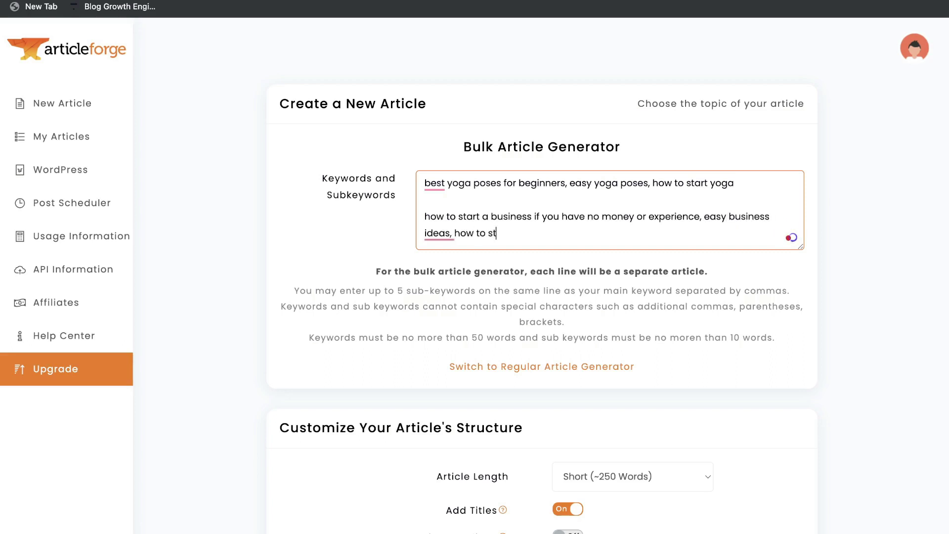
pyautogui.write('art a busines')
pyautogui.write('s')
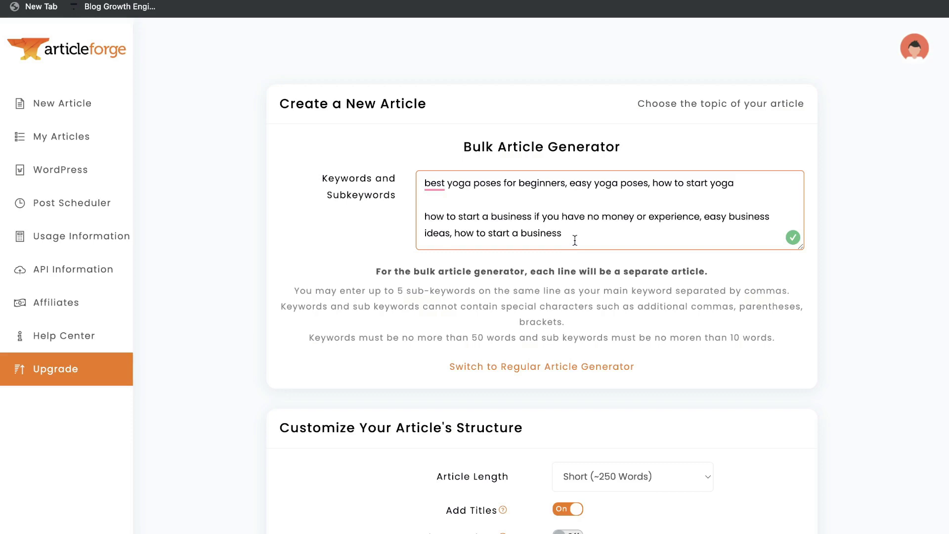
pyautogui.scroll(-3, 625, 185)
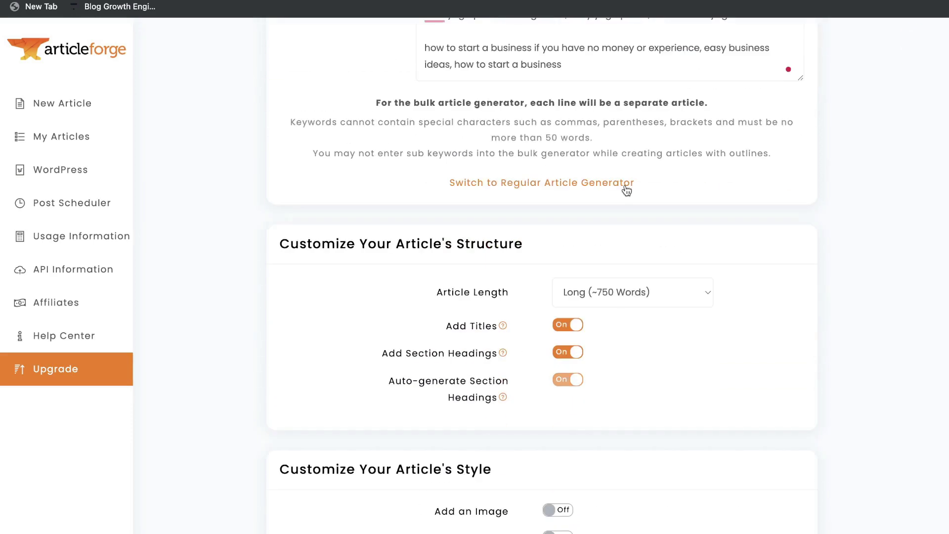
pyautogui.scroll(1, 625, 185)
pyautogui.scroll(-2, 625, 185)
pyautogui.scroll(-1, 626, 190)
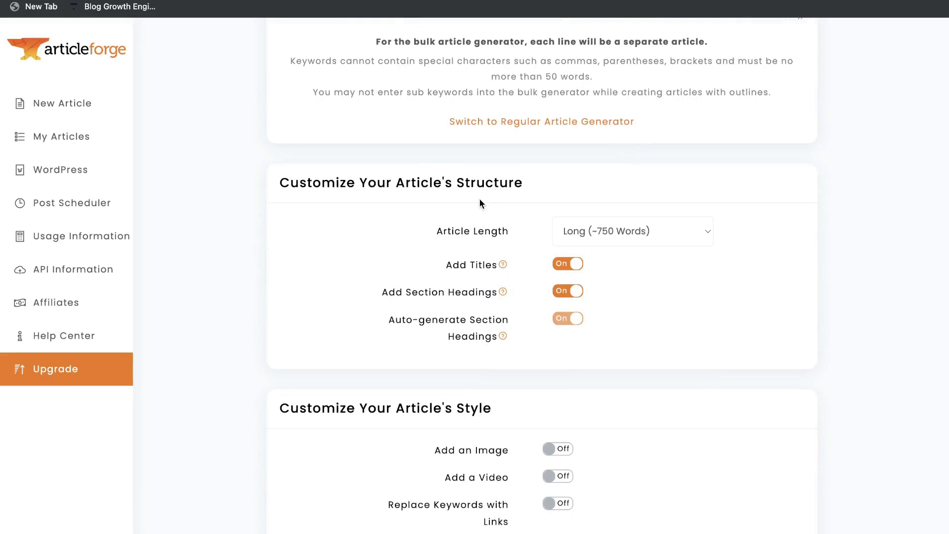
# - Choose Long (~750 words) as the bulk articles' length
pyautogui.click(588, 231)
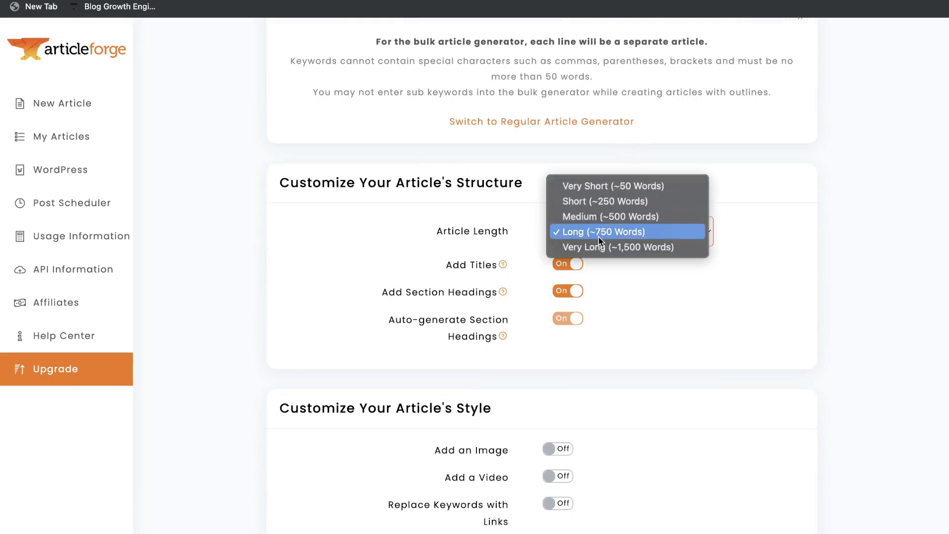
pyautogui.click(598, 236)
pyautogui.scroll(-2, 607, 271)
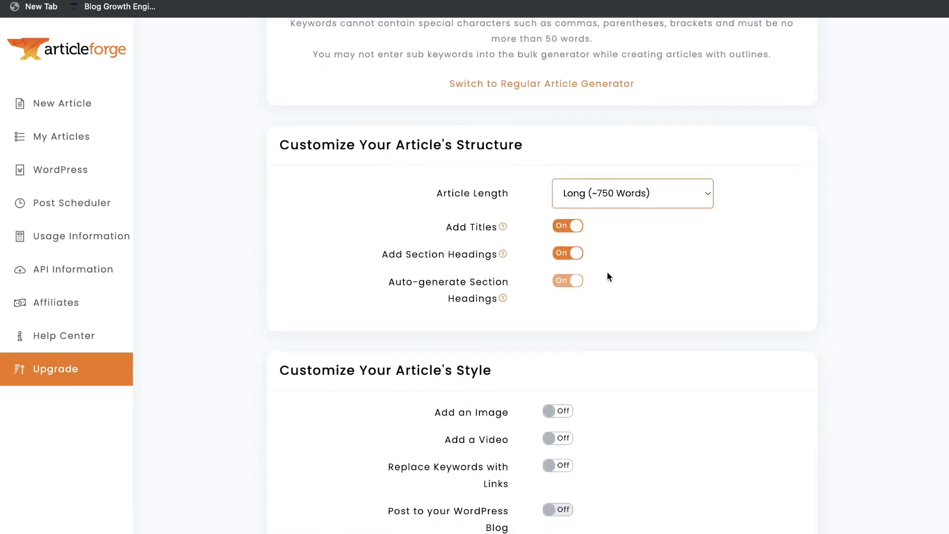
pyautogui.moveTo(503, 291)
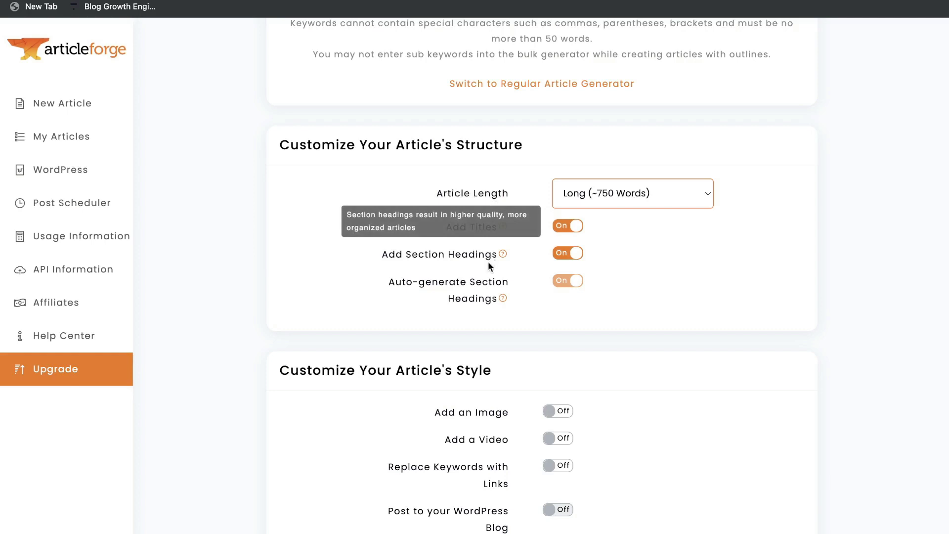
pyautogui.scroll(-1, 488, 275)
pyautogui.scroll(-1, 486, 290)
pyautogui.scroll(-4, 484, 286)
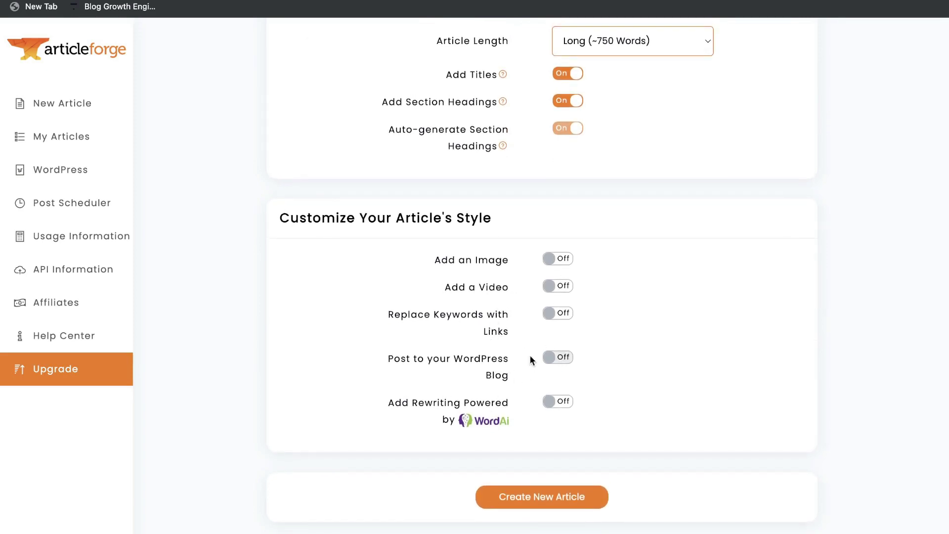
# - Submit the bulk job, noting the 25,000-word limit and progress, then open My Articles
pyautogui.click(527, 497)
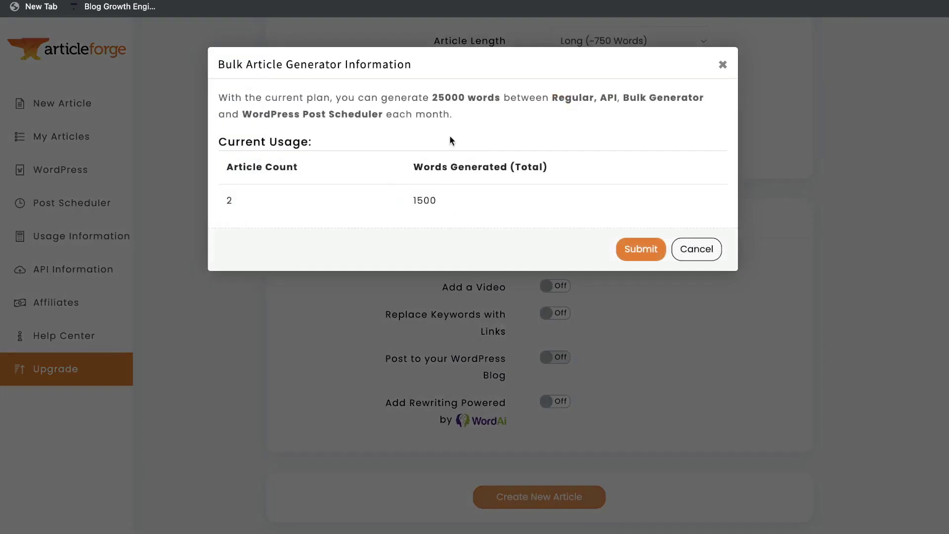
pyautogui.moveTo(429, 97)
pyautogui.mouseDown()
pyautogui.moveTo(487, 97)
pyautogui.moveTo(457, 102)
pyautogui.mouseUp()
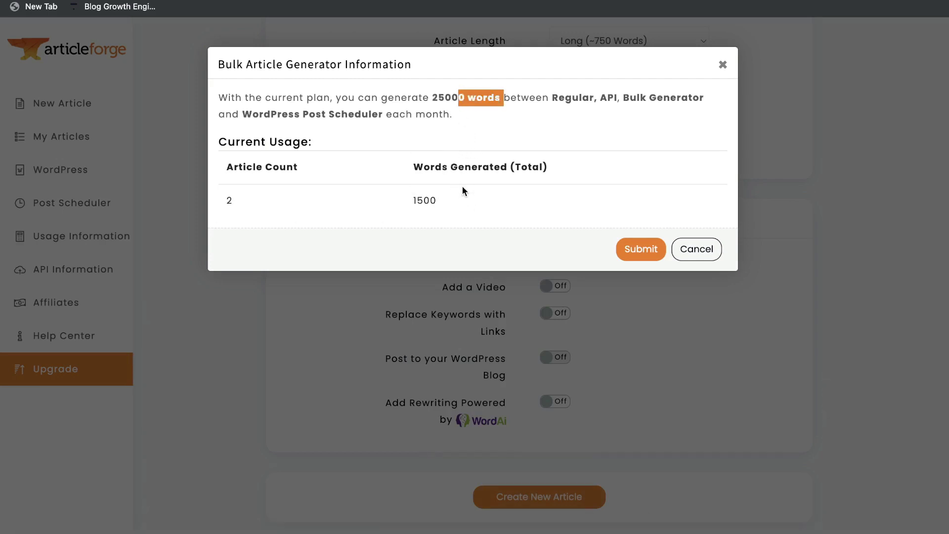
pyautogui.moveTo(432, 97); pyautogui.dragTo(498, 102)
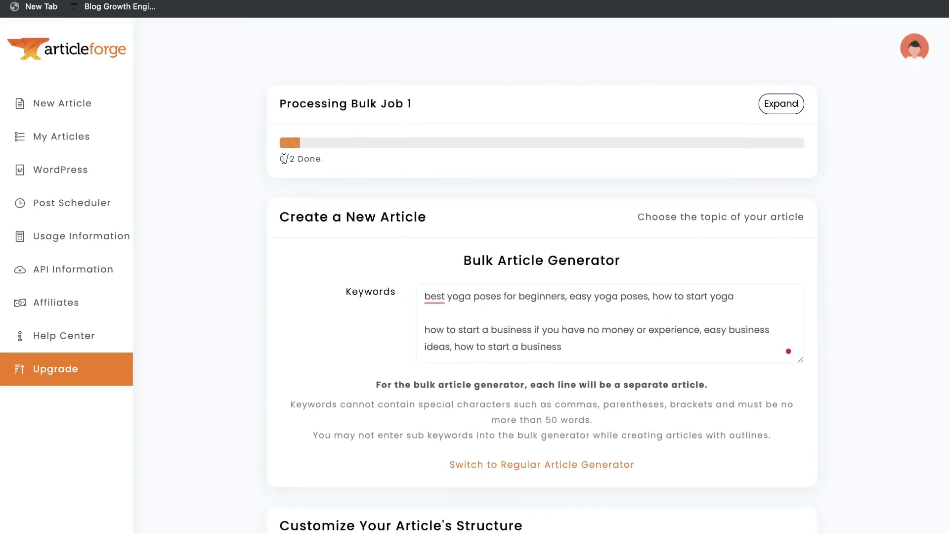
pyautogui.moveTo(281, 158); pyautogui.dragTo(332, 158)
pyautogui.click(347, 167)
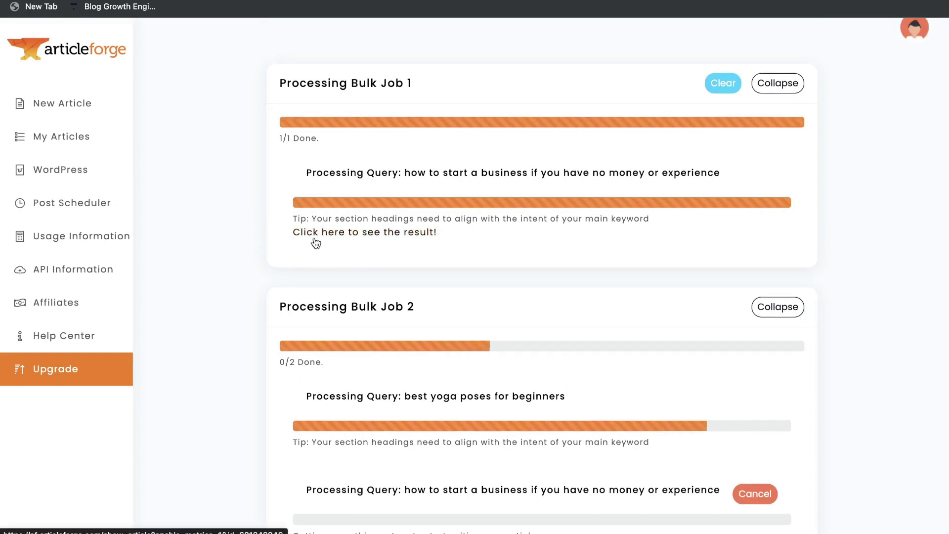
pyautogui.click(70, 141)
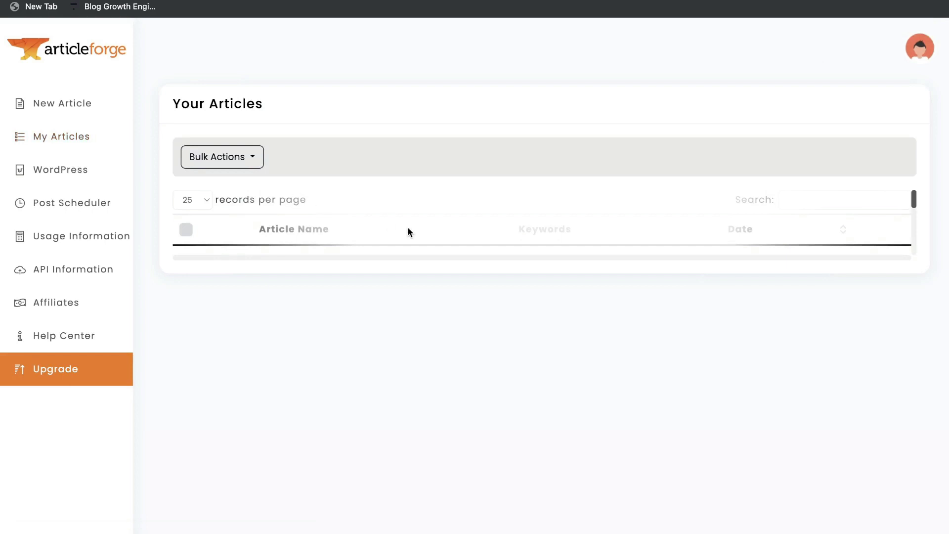
pyautogui.scroll(-1, 408, 227)
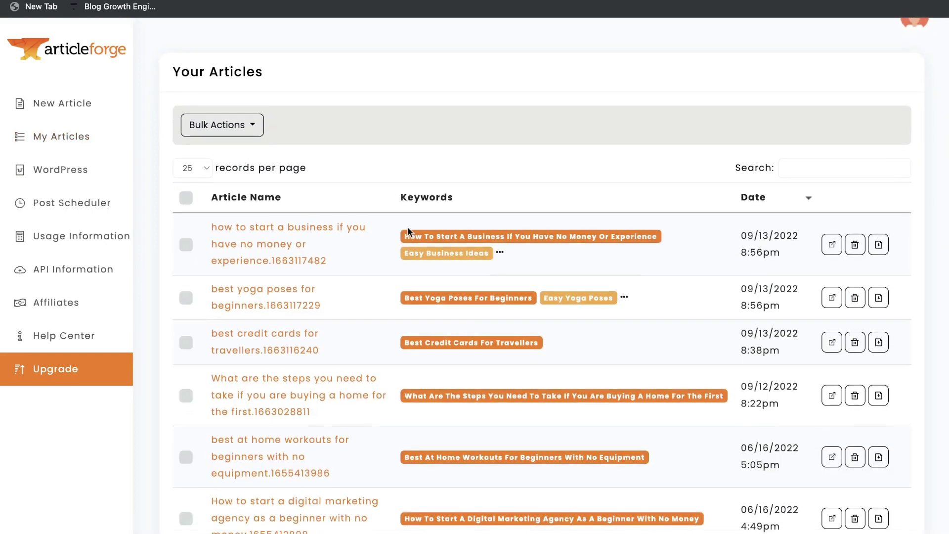
# - Read the yoga poses article, highlighting its title and Hanumanasana heading, then return to My Articles
pyautogui.click(269, 297)
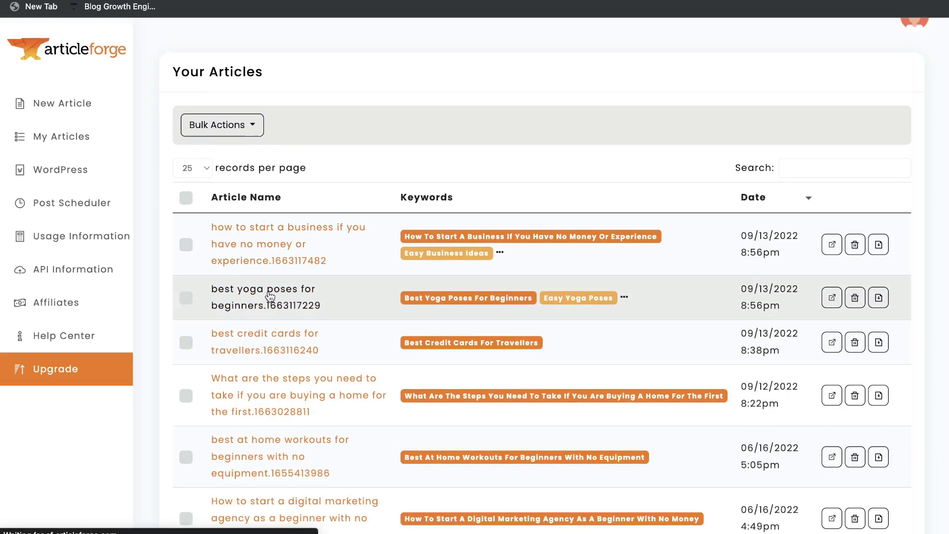
pyautogui.scroll(-3, 400, 267)
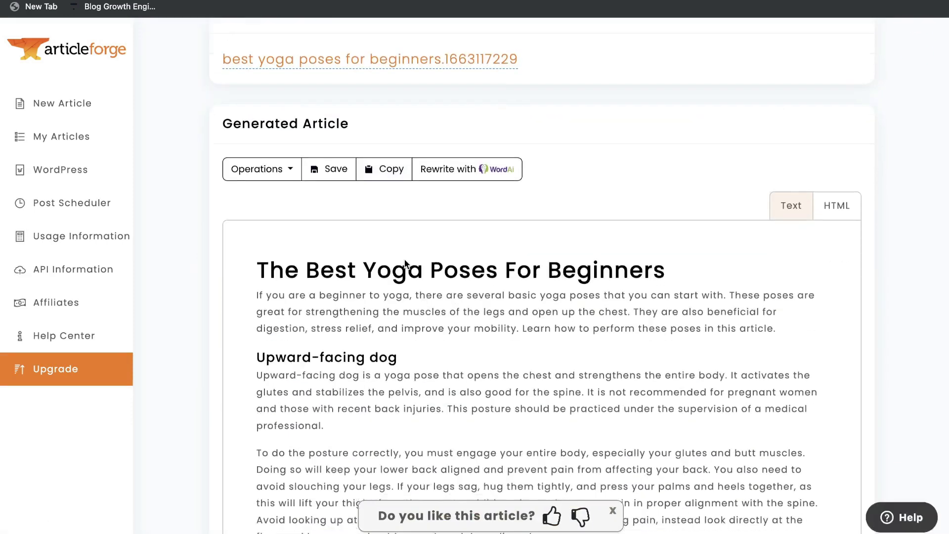
pyautogui.scroll(-2, 405, 258)
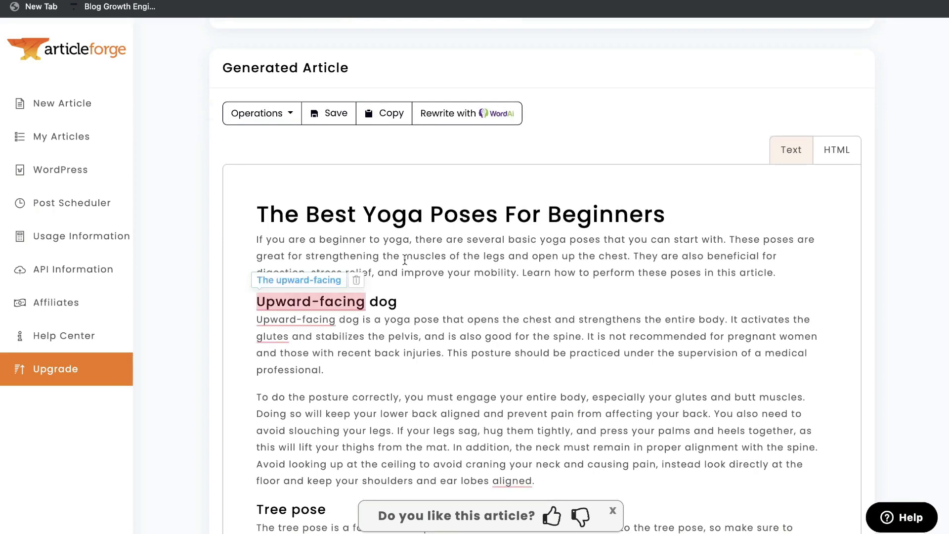
pyautogui.tripleClick(393, 214)
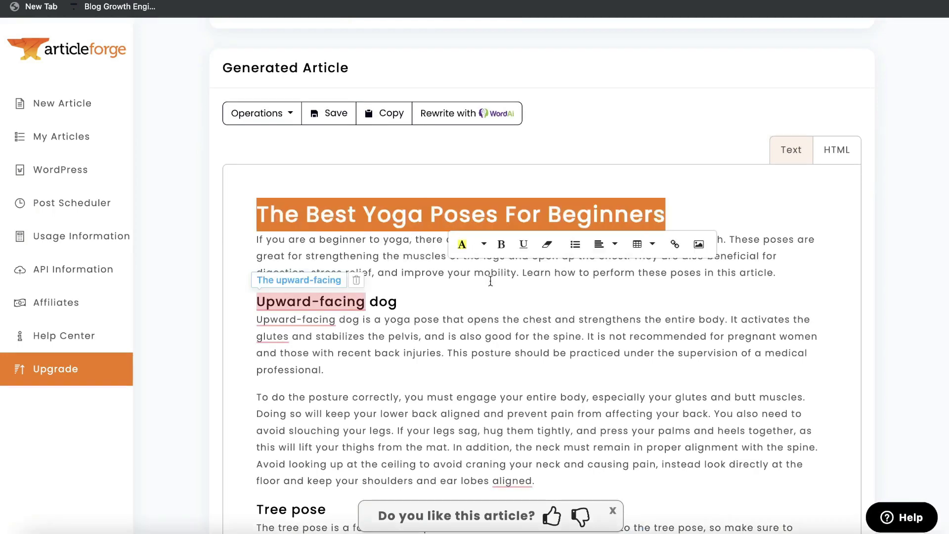
pyautogui.click(484, 295)
pyautogui.scroll(-1, 484, 295)
pyautogui.scroll(-1, 462, 275)
pyautogui.scroll(-2, 409, 271)
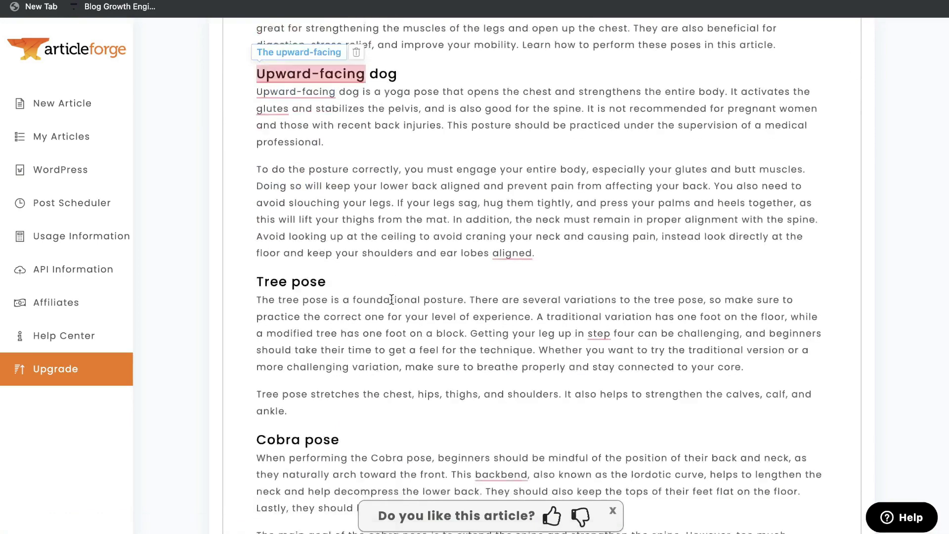
pyautogui.scroll(-2, 388, 311)
pyautogui.scroll(-3, 387, 311)
pyautogui.scroll(-2, 388, 311)
pyautogui.scroll(-1, 388, 311)
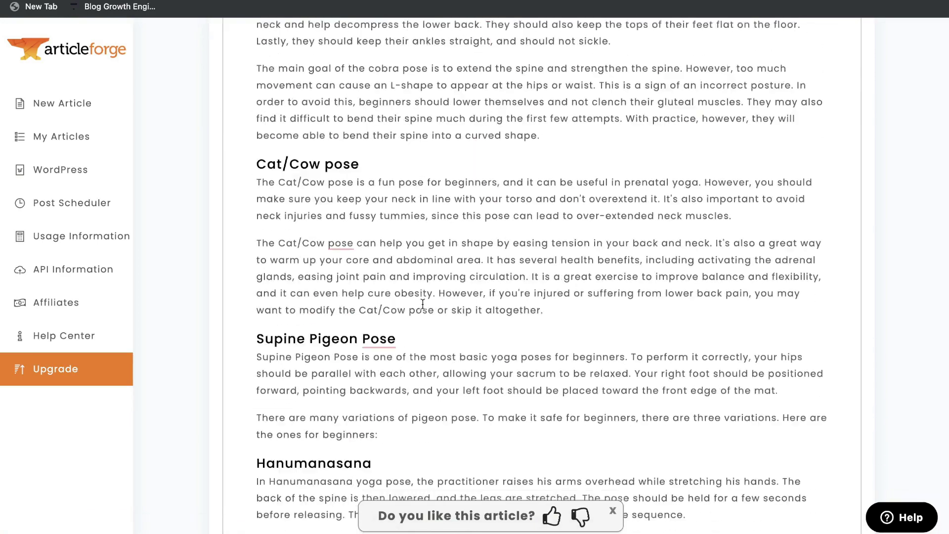
pyautogui.scroll(-1, 356, 286)
pyautogui.scroll(-1, 353, 296)
pyautogui.scroll(-2, 352, 304)
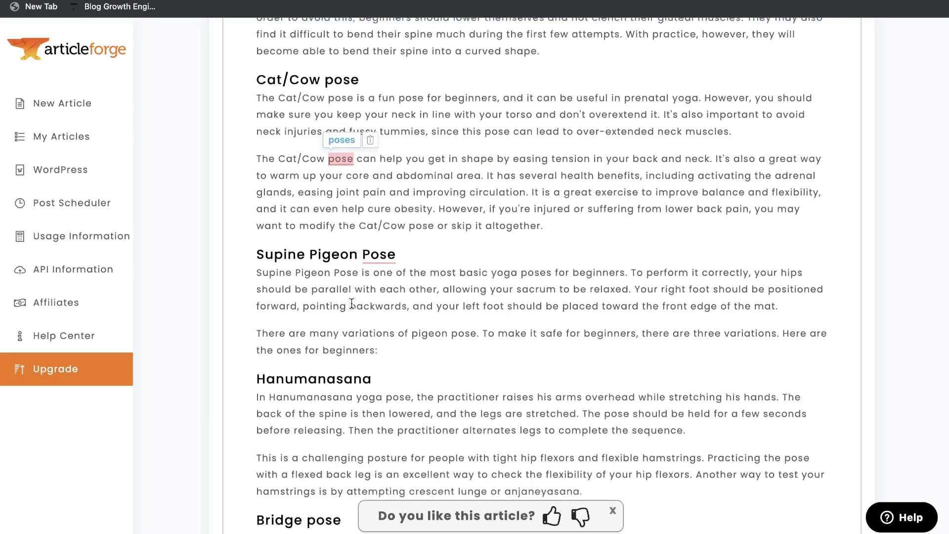
pyautogui.doubleClick(339, 293)
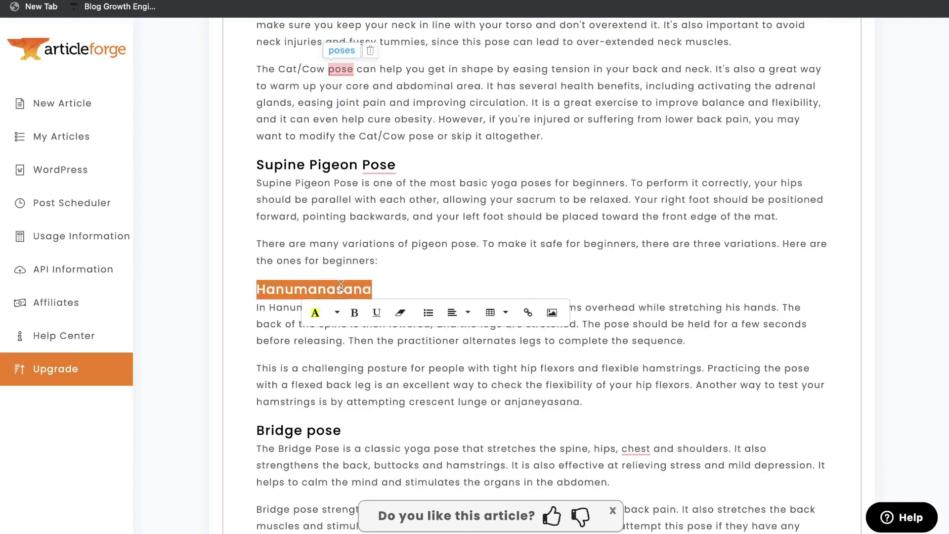
pyautogui.scroll(-2, 341, 312)
pyautogui.click(680, 474)
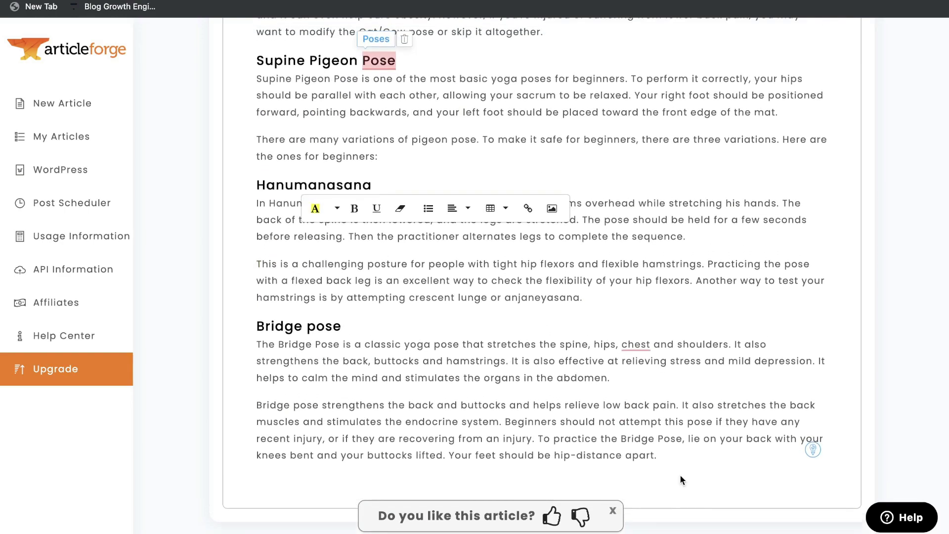
pyautogui.scroll(2, 663, 438)
pyautogui.scroll(10, 657, 438)
pyautogui.scroll(-1, 657, 439)
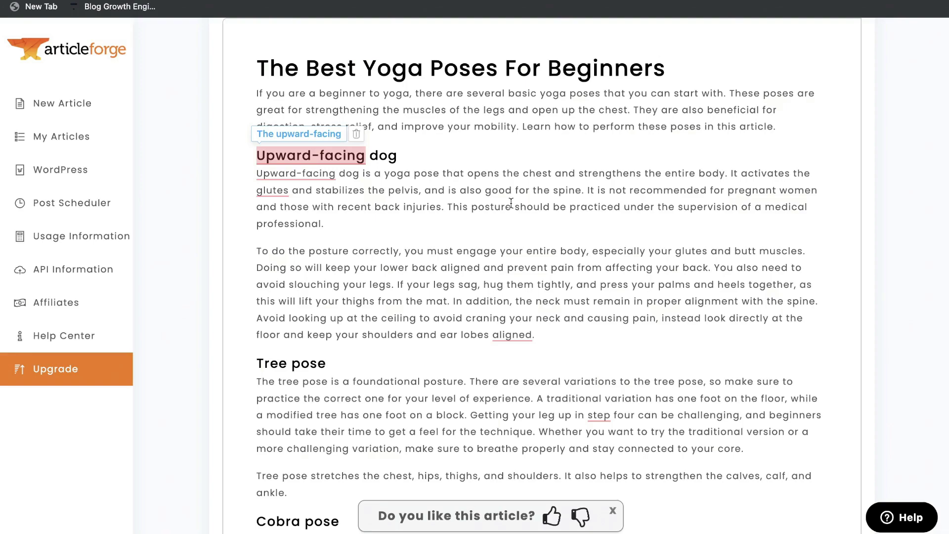
pyautogui.scroll(-5, 511, 203)
pyautogui.scroll(-5, 511, 203)
pyautogui.scroll(-2, 505, 378)
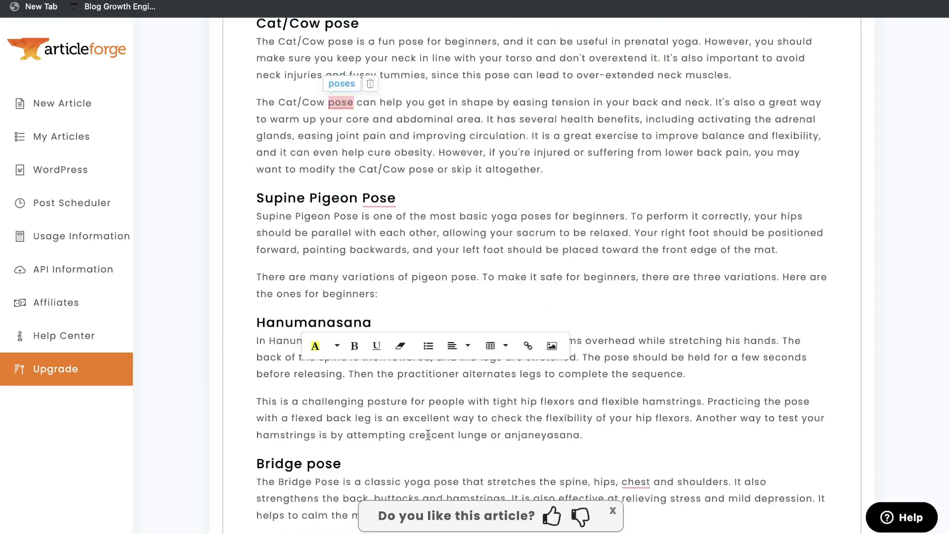
pyautogui.scroll(-2, 428, 435)
pyautogui.scroll(3, 622, 456)
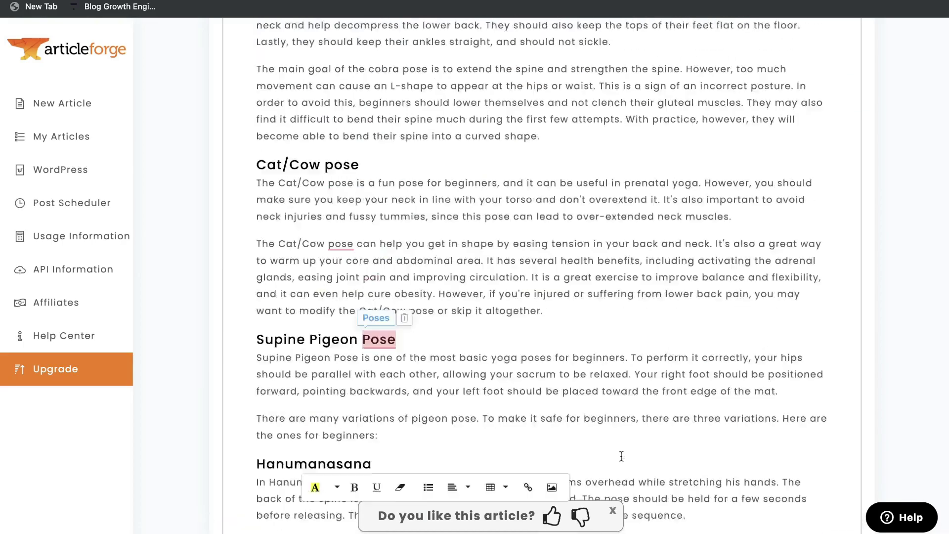
pyautogui.scroll(3, 622, 456)
pyautogui.scroll(3, 622, 456)
pyautogui.scroll(3, 622, 456)
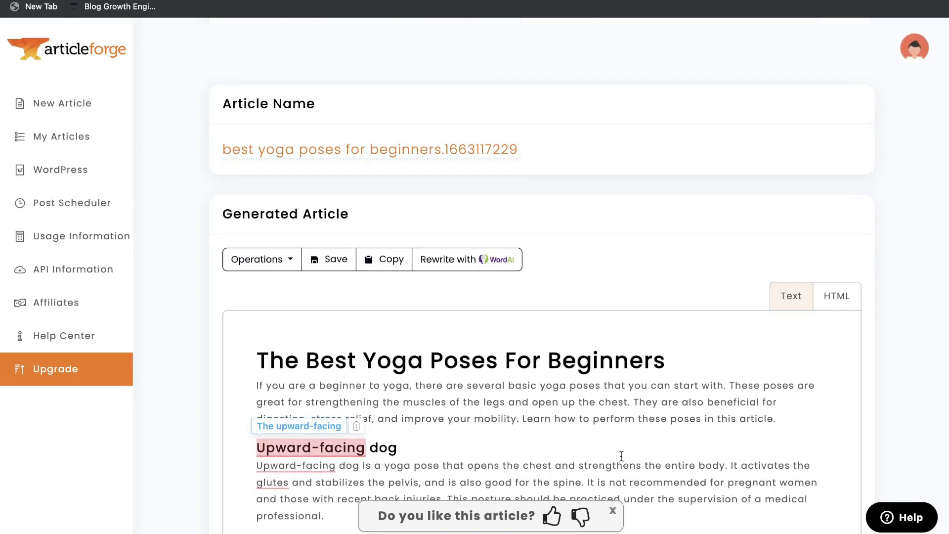
pyautogui.scroll(-3, 622, 456)
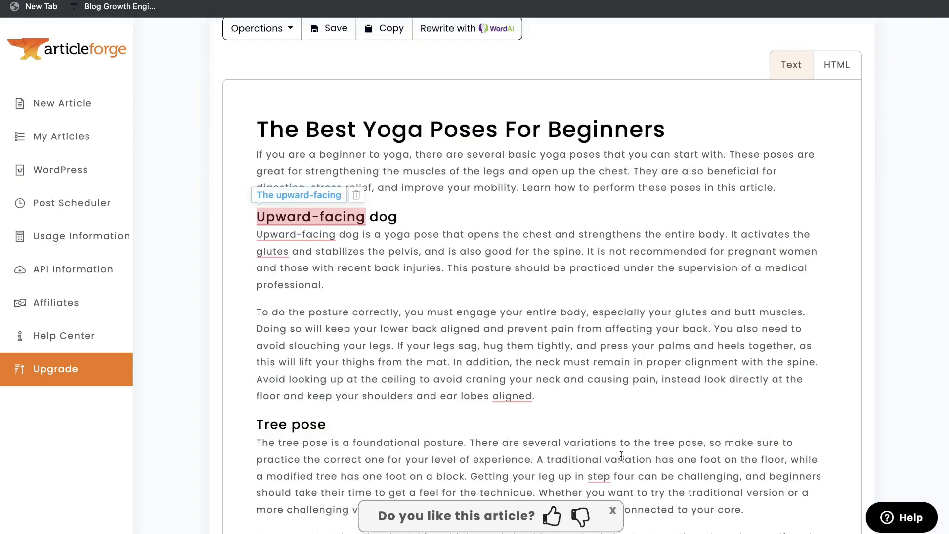
pyautogui.scroll(-3, 589, 361)
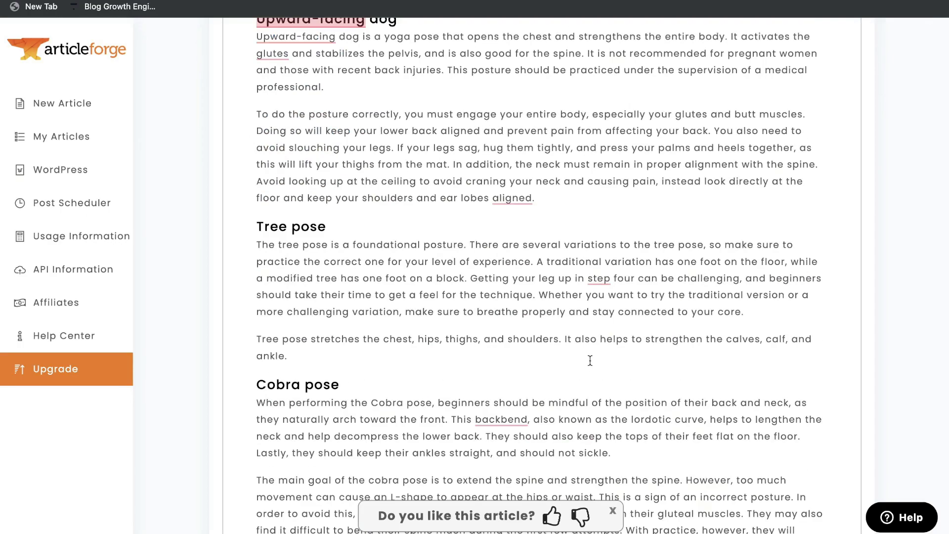
pyautogui.scroll(-1, 589, 361)
pyautogui.scroll(-3, 590, 361)
pyautogui.scroll(-3, 590, 361)
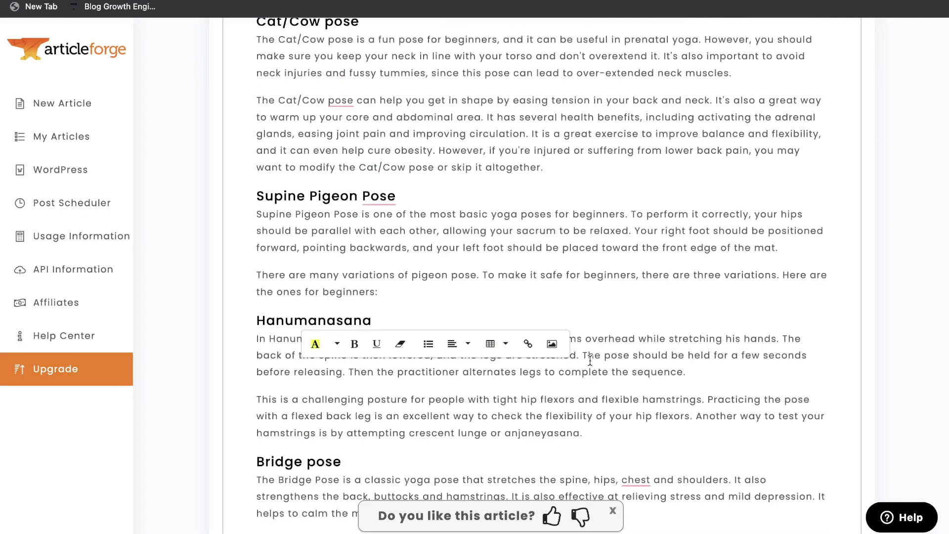
pyautogui.scroll(-1, 589, 361)
pyautogui.scroll(-1, 589, 361)
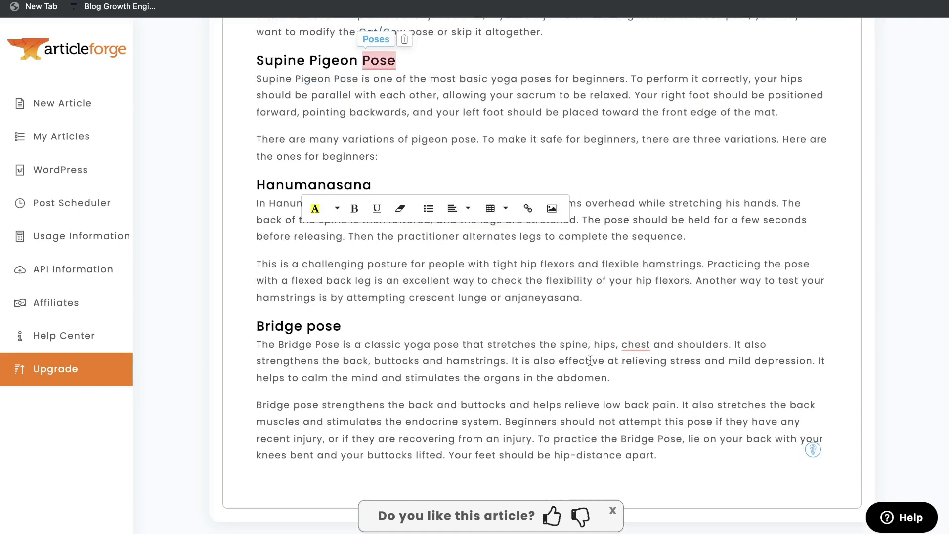
pyautogui.scroll(5, 590, 361)
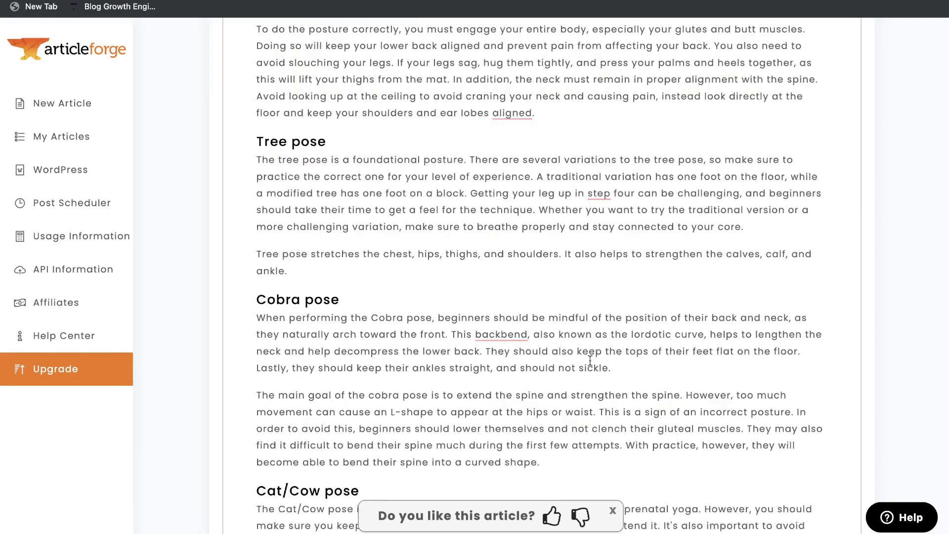
pyautogui.scroll(10, 590, 362)
pyautogui.click(74, 136)
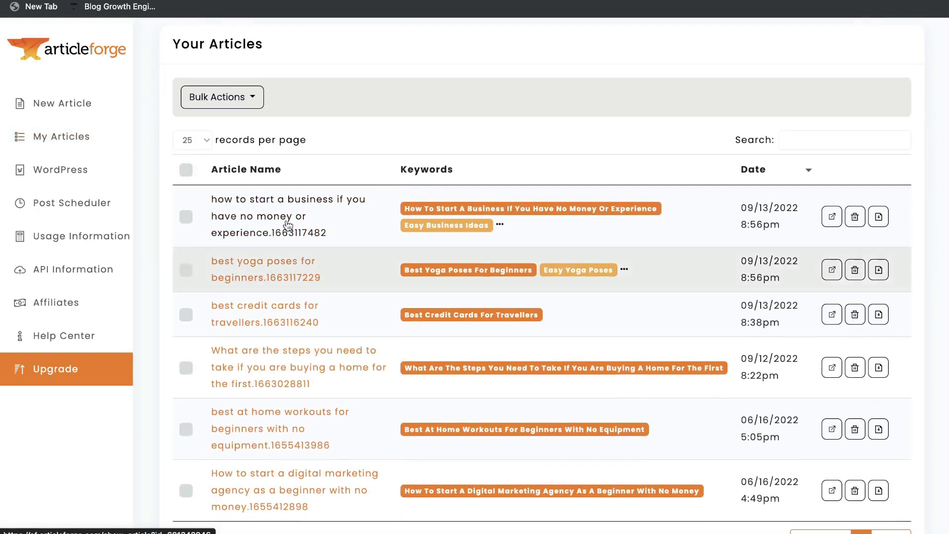
# - Open the no-money business article, then select and deselect its full text
pyautogui.click(286, 224)
pyautogui.scroll(-3, 444, 287)
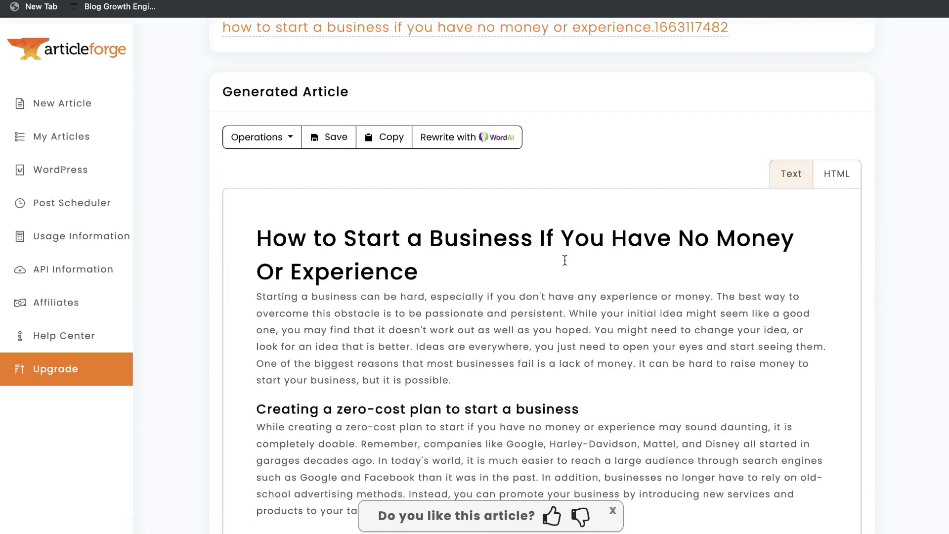
pyautogui.scroll(-1, 565, 260)
pyautogui.scroll(-2, 547, 254)
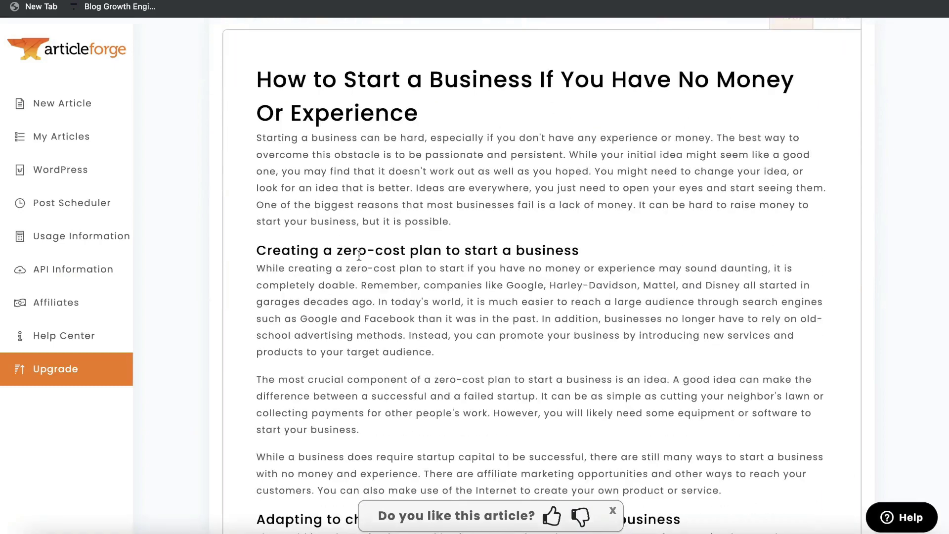
pyautogui.scroll(-1, 445, 266)
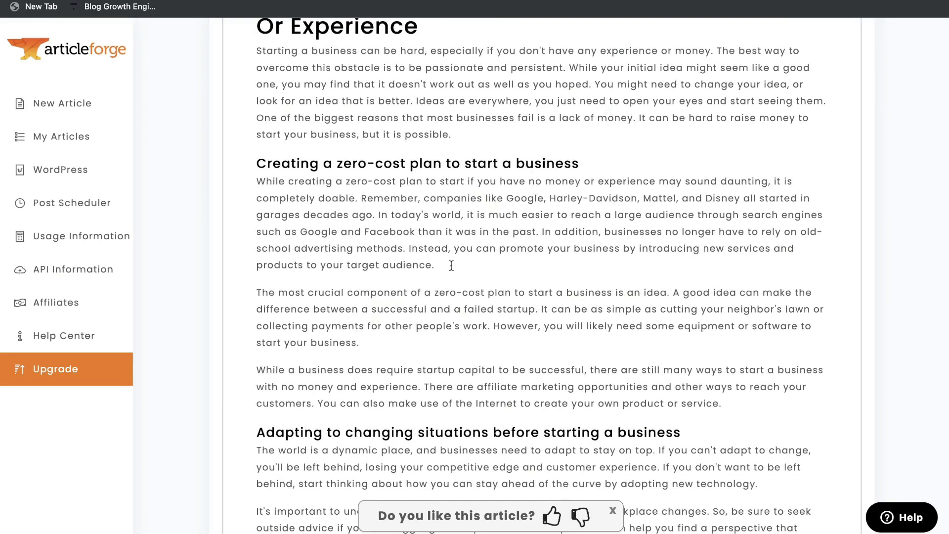
pyautogui.scroll(-2, 445, 261)
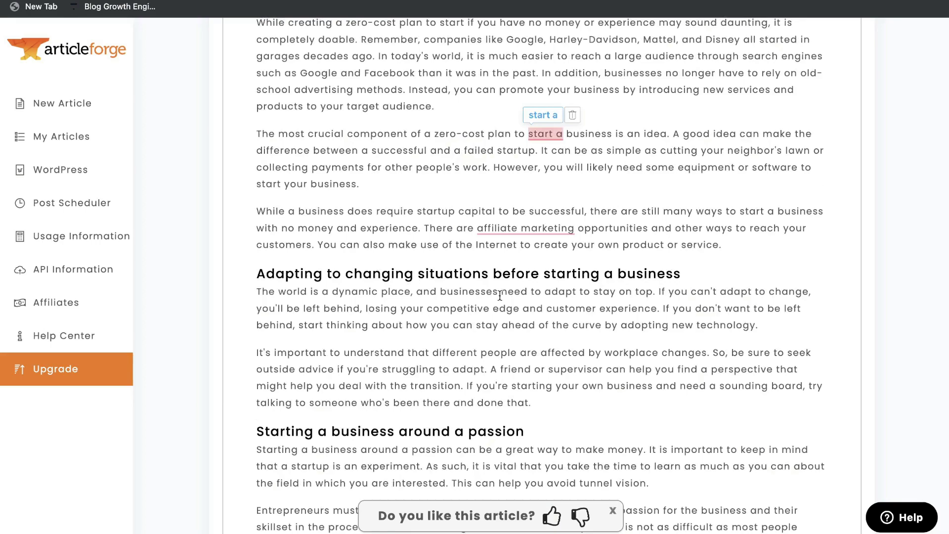
pyautogui.scroll(-1, 500, 296)
pyautogui.scroll(-1, 564, 293)
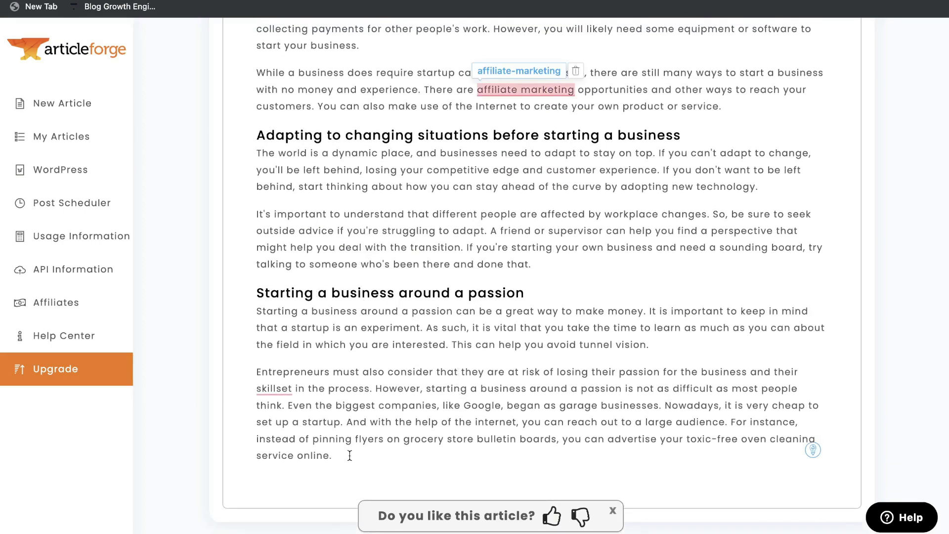
pyautogui.scroll(2, 350, 456)
pyautogui.scroll(6, 349, 455)
pyautogui.scroll(-4, 349, 455)
pyautogui.scroll(-5, 349, 455)
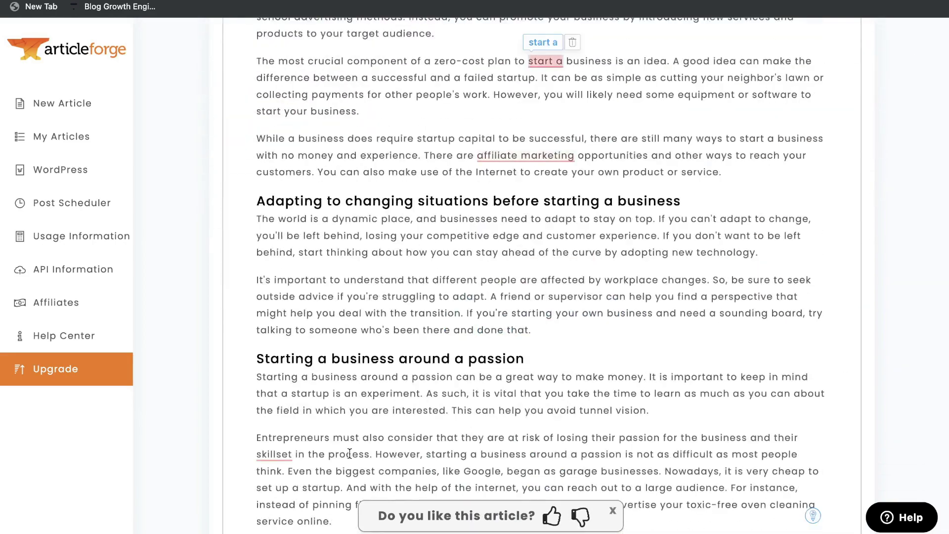
pyautogui.scroll(-1, 350, 459)
pyautogui.moveTo(351, 460)
pyautogui.mouseDown()
pyautogui.moveTo(242, 6)
pyautogui.moveTo(248, 145)
pyautogui.mouseUp()
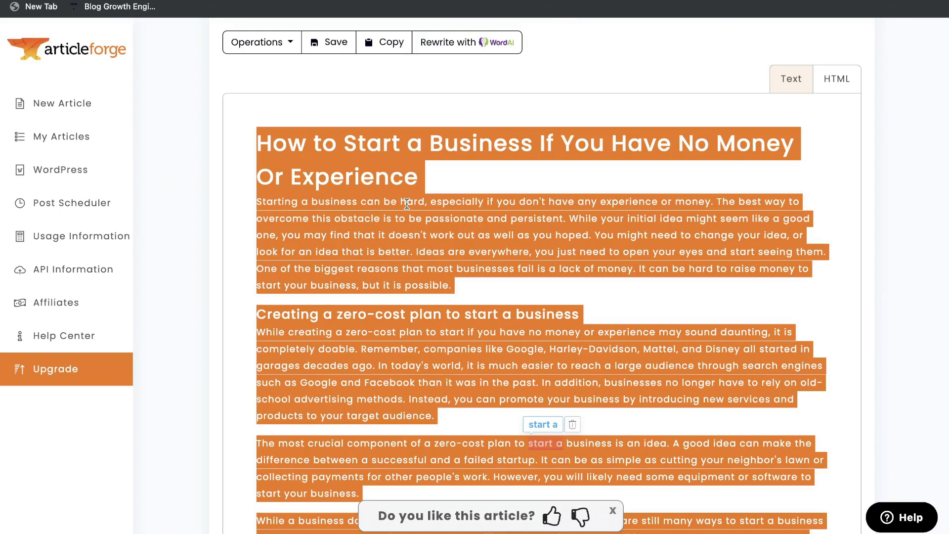
pyautogui.click(379, 223)
pyautogui.scroll(-2, 445, 258)
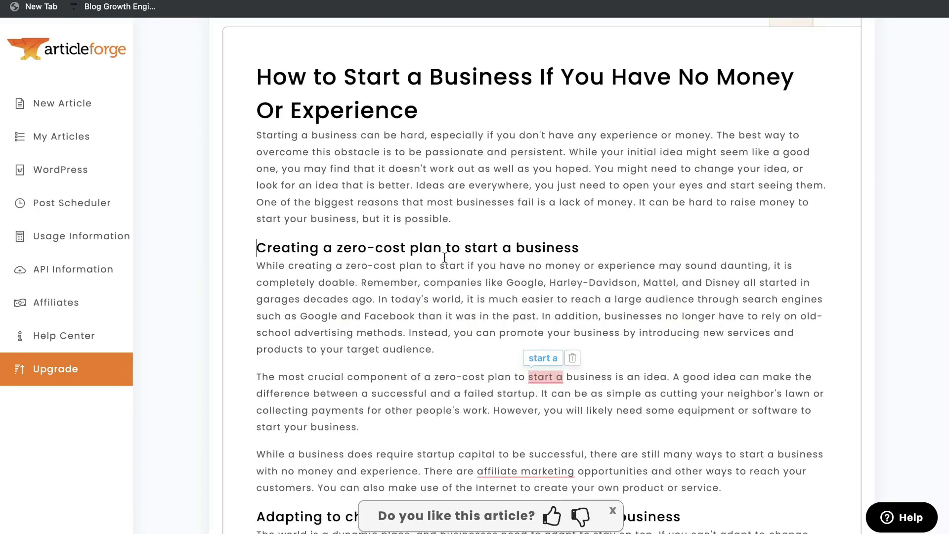
pyautogui.scroll(-1, 444, 258)
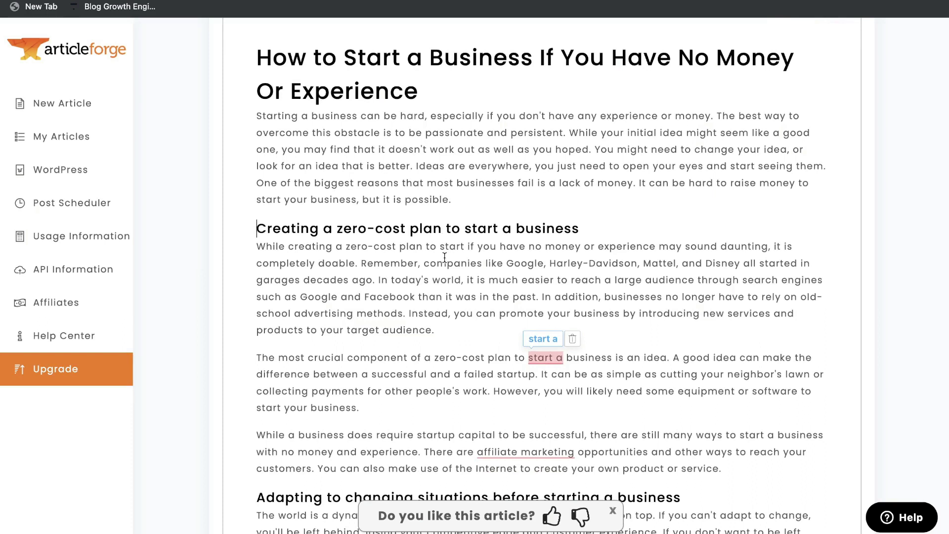
pyautogui.scroll(5, 445, 257)
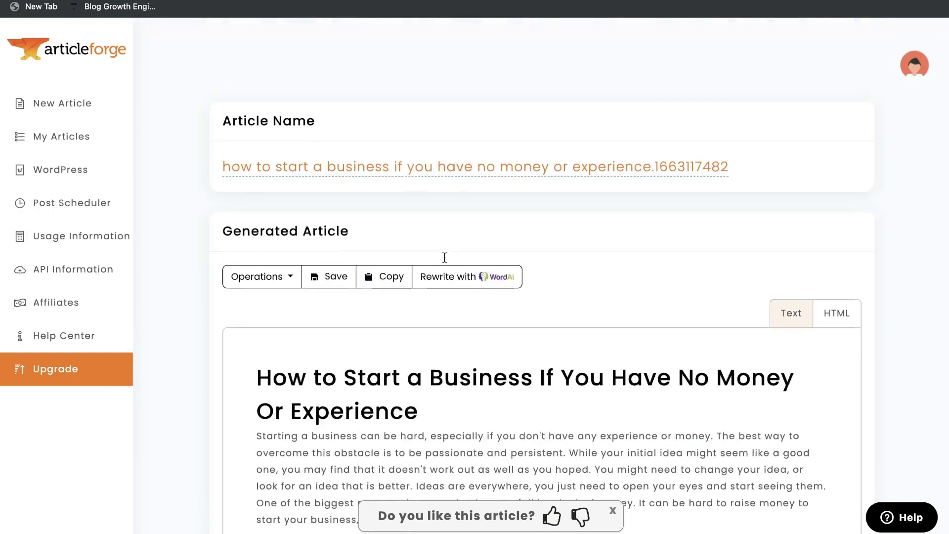
pyautogui.scroll(-3, 444, 257)
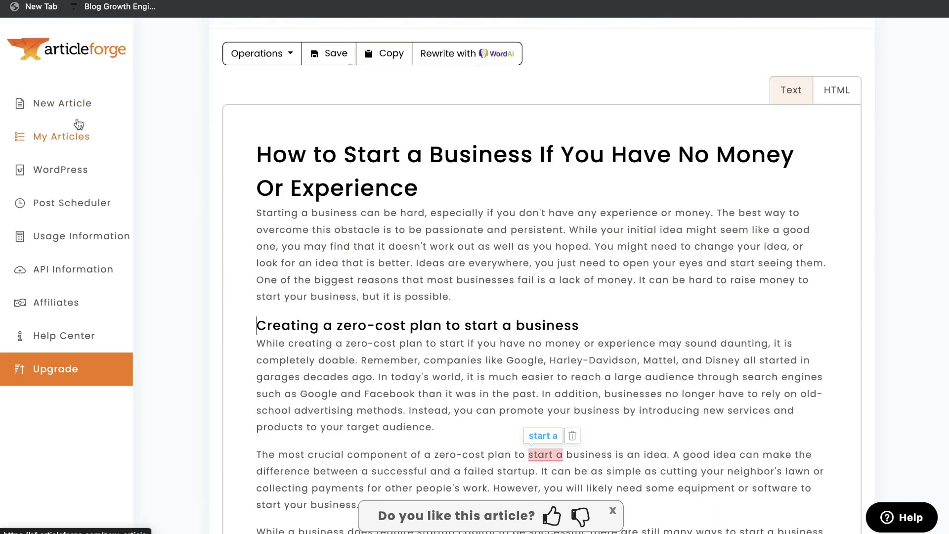
# - Check Your Blogs under WordPress, then the Post Scheduler, both showing no connected blogs
pyautogui.click(72, 164)
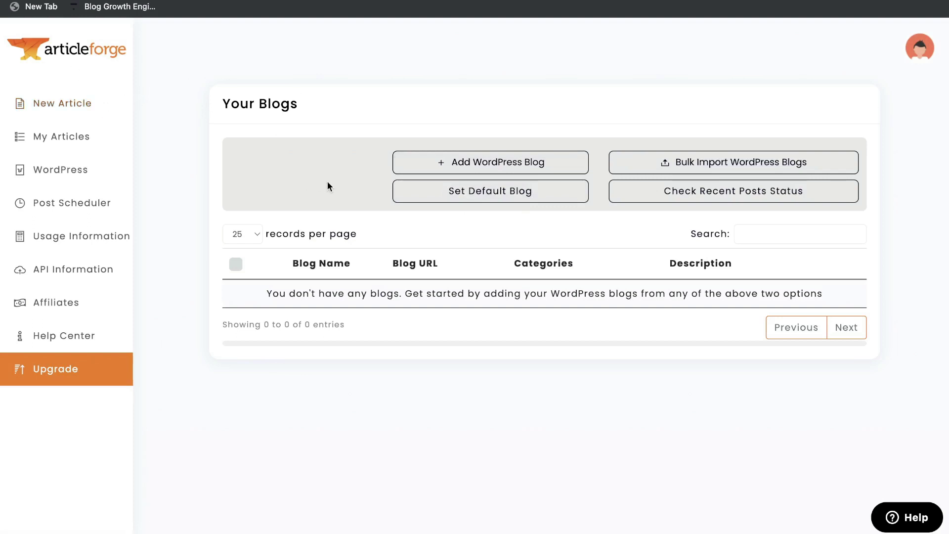
pyautogui.click(80, 207)
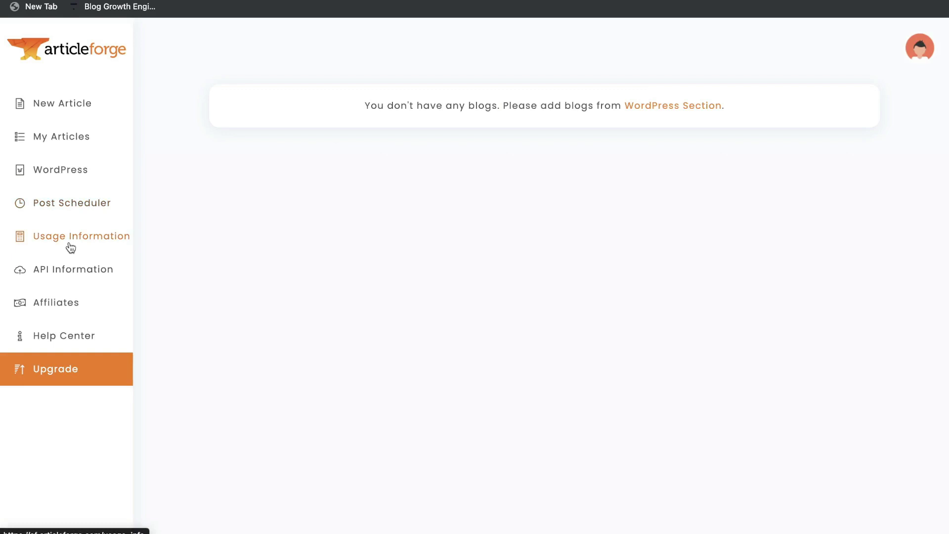
# - View the Affiliates page with its referral link and daily clicks and commissions table
pyautogui.click(58, 306)
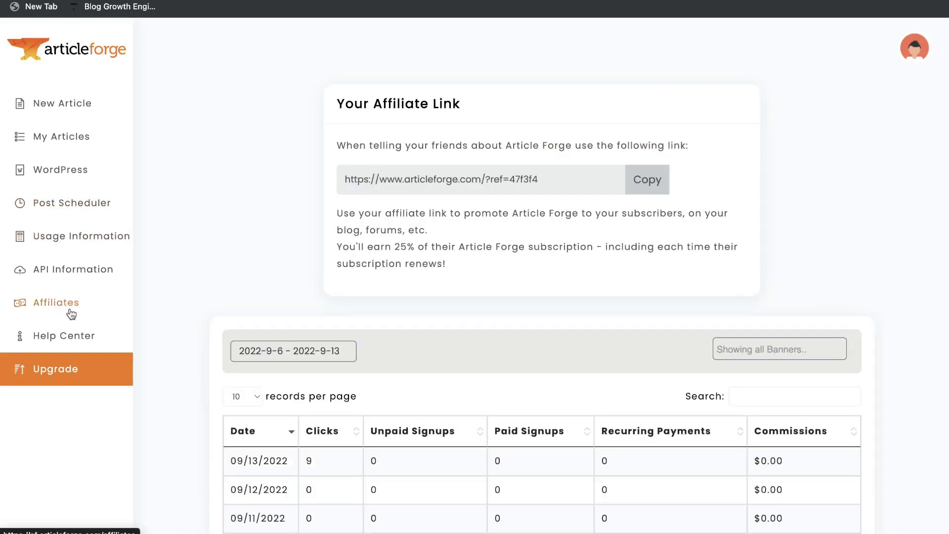